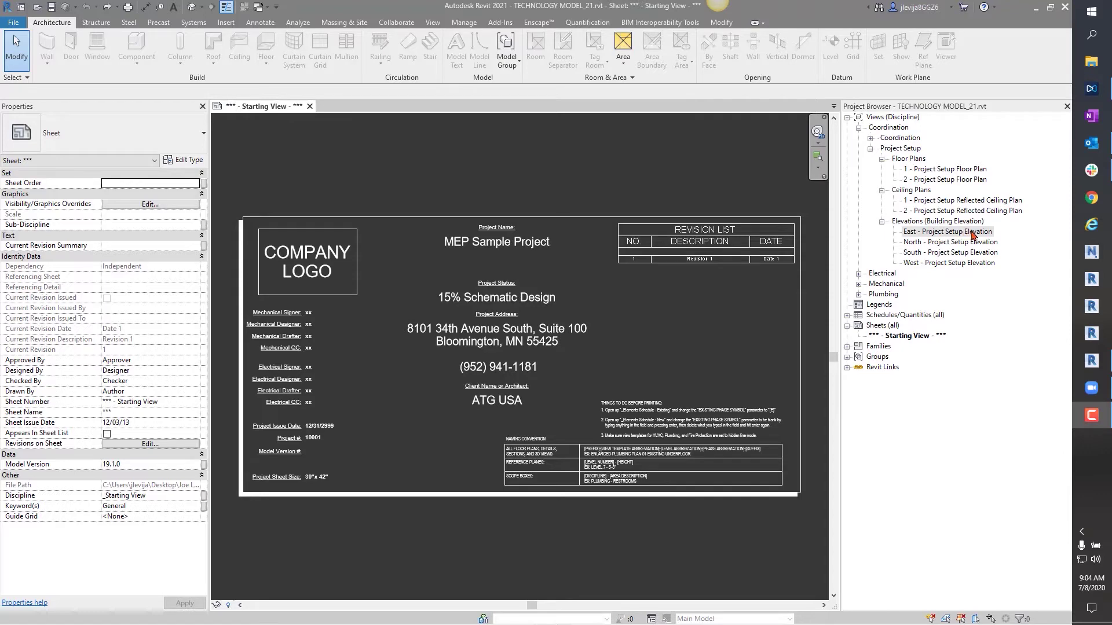
# - Open the East - Project Setup elevation from the Project Browser's Building Elevations
pyautogui.doubleClick(944, 234)
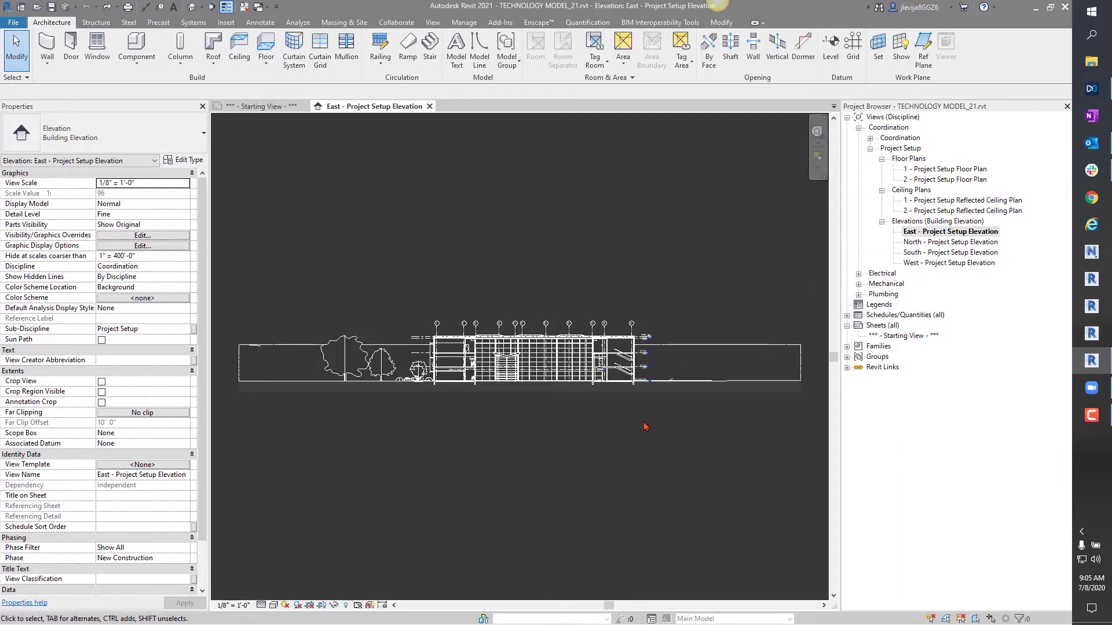
pyautogui.scroll(5, 648, 399)
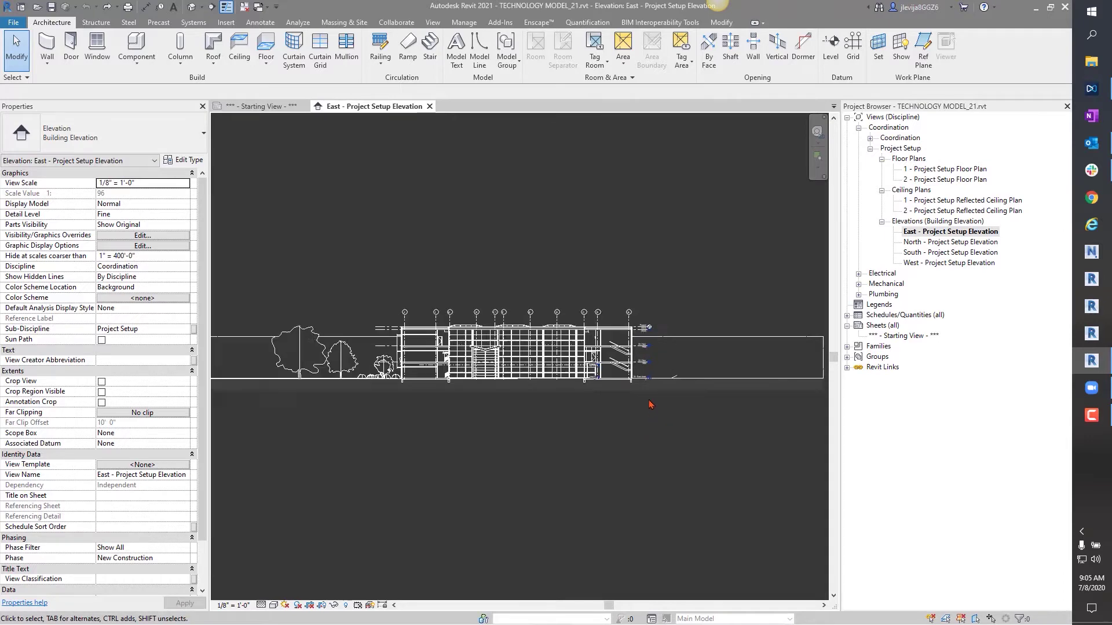
pyautogui.moveTo(566, 323); pyautogui.dragTo(530, 404, button='middle')
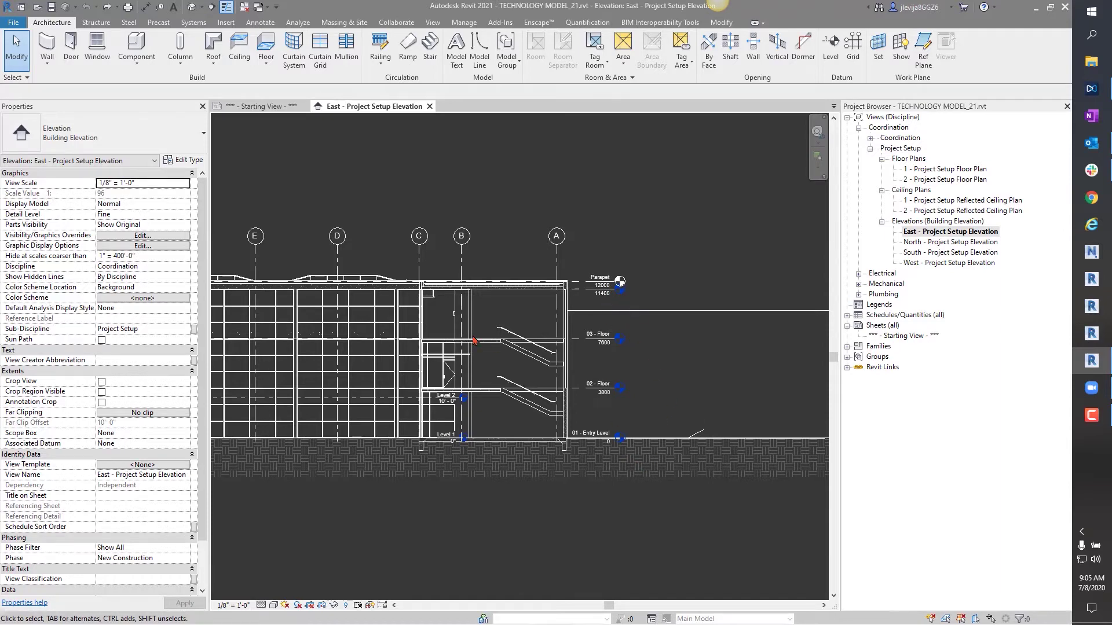
pyautogui.scroll(-3, 660, 371)
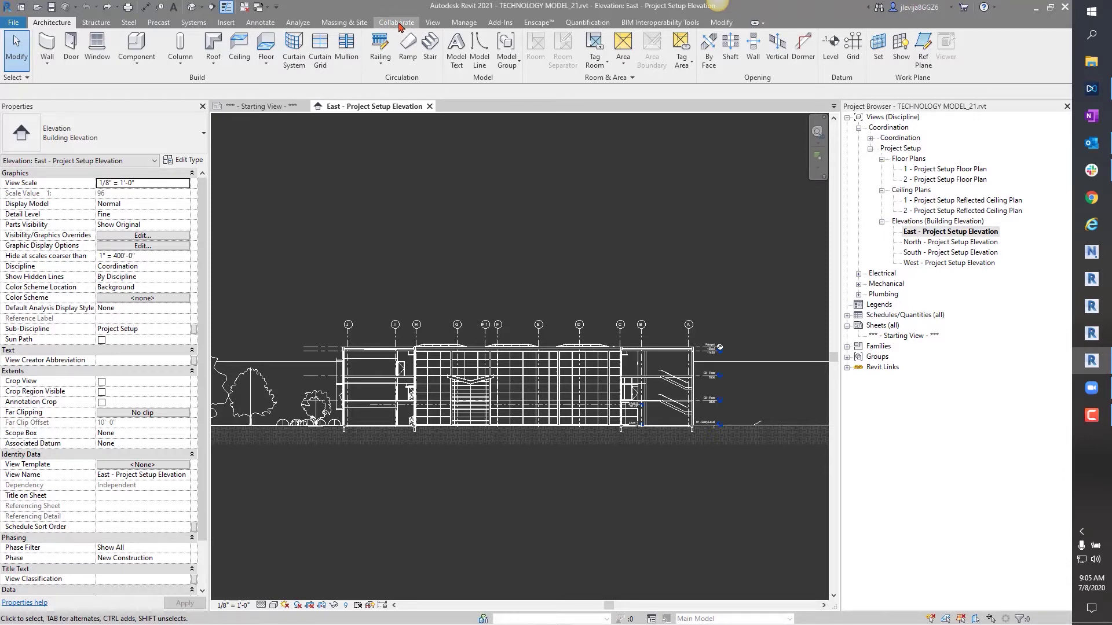
# - Start Copy/Monitor > Select Link from the Collaborate tab to monitor the architectural link
pyautogui.click(399, 26)
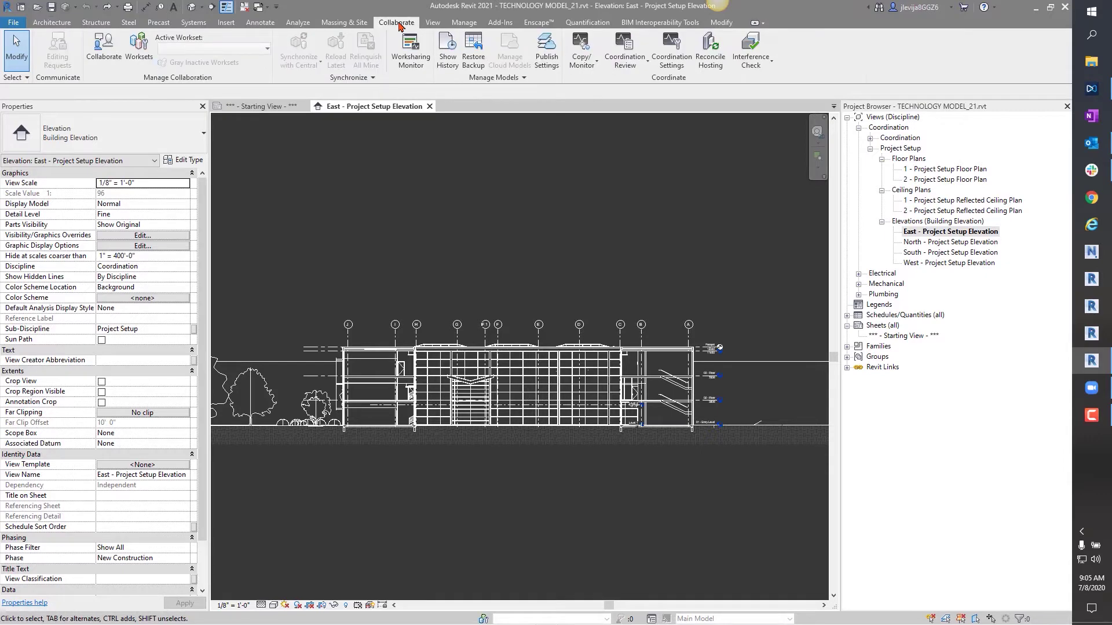
pyautogui.click(593, 66)
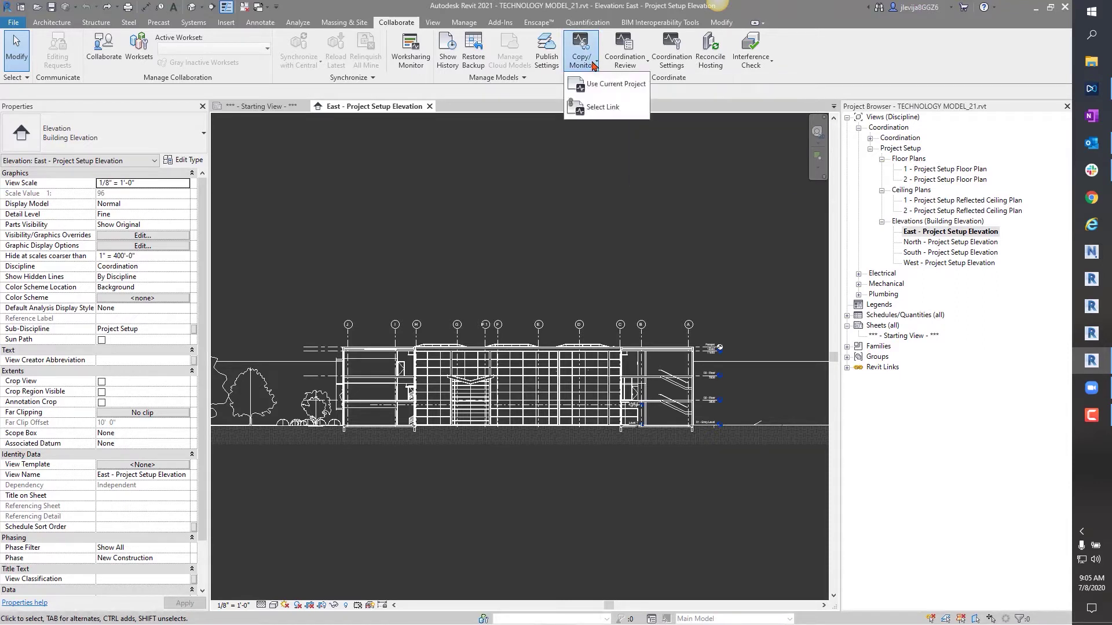
pyautogui.click(594, 108)
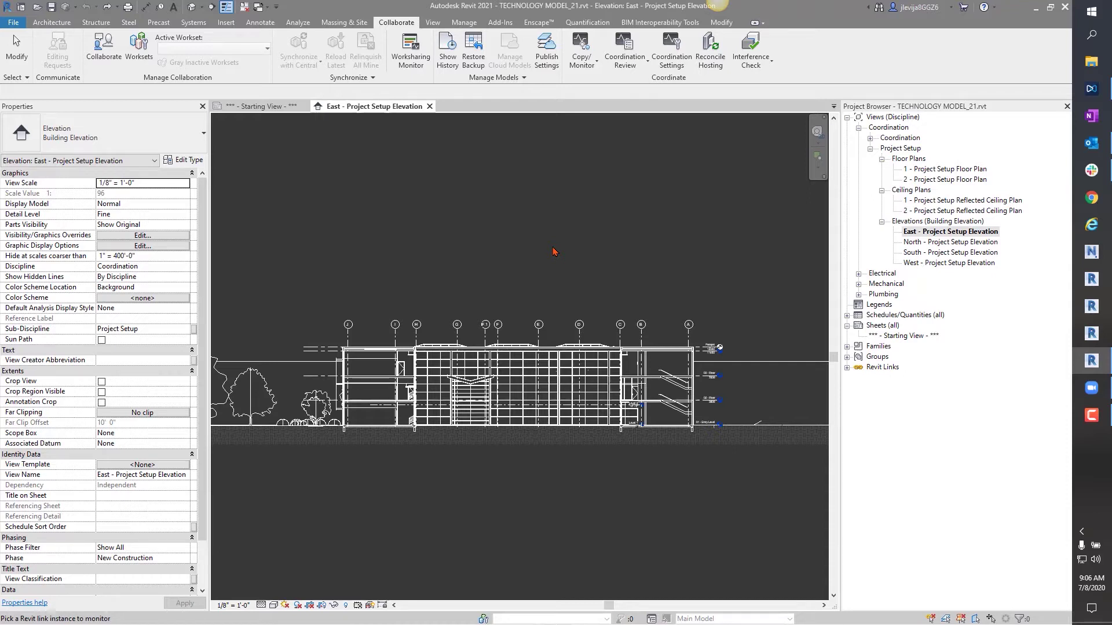
pyautogui.click(581, 61)
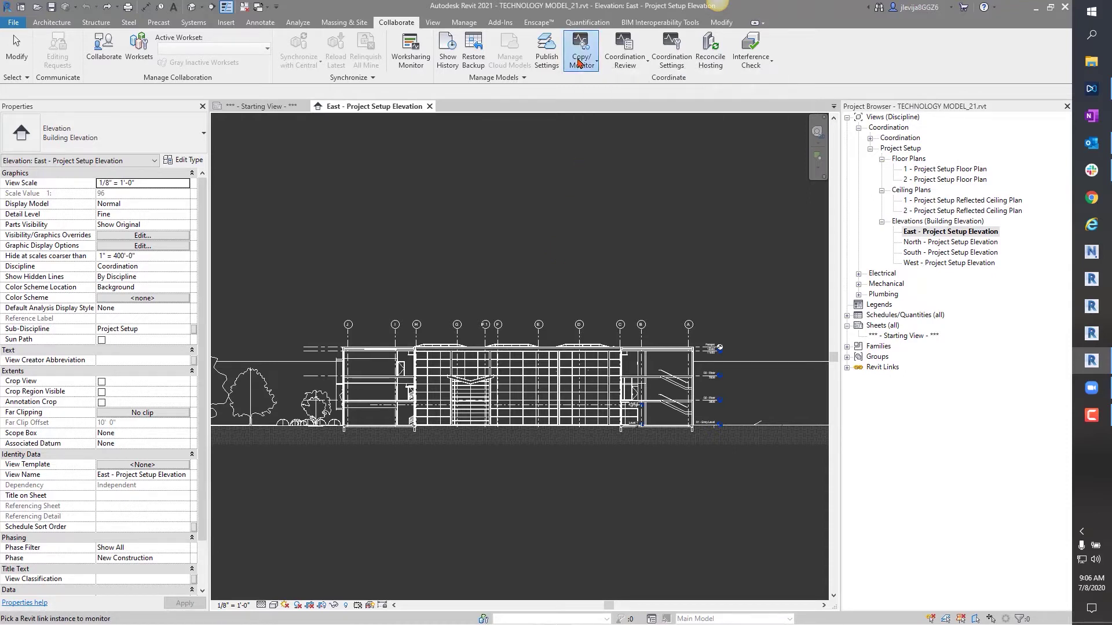
# - Pick the Arch Model_21 link, start Copy with Multiple checked, and frame the level heads
pyautogui.click(510, 387)
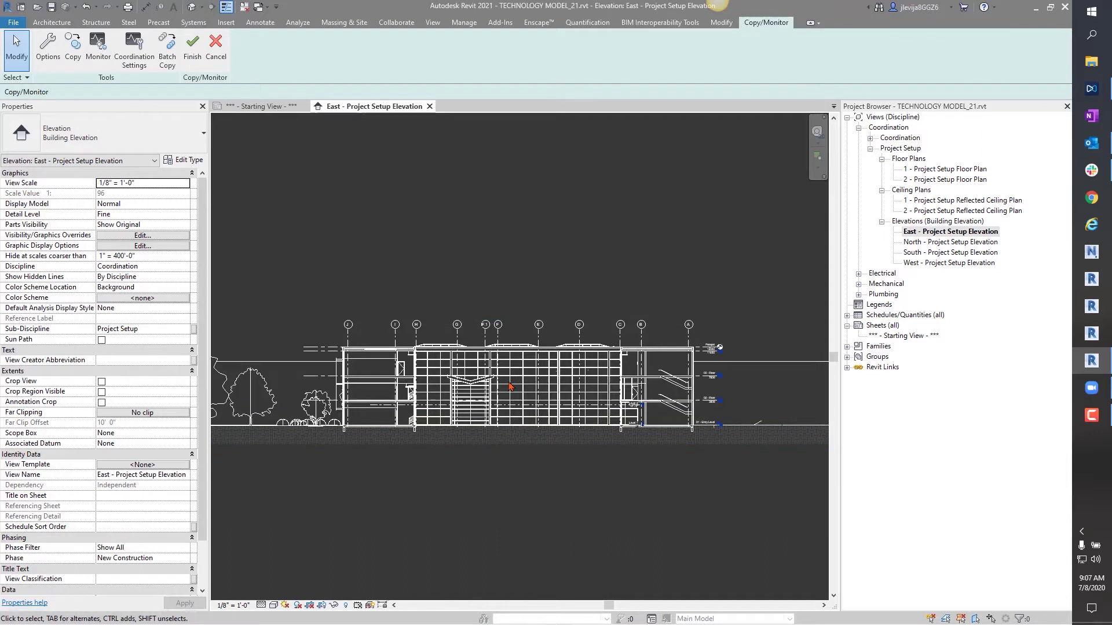
pyautogui.click(76, 64)
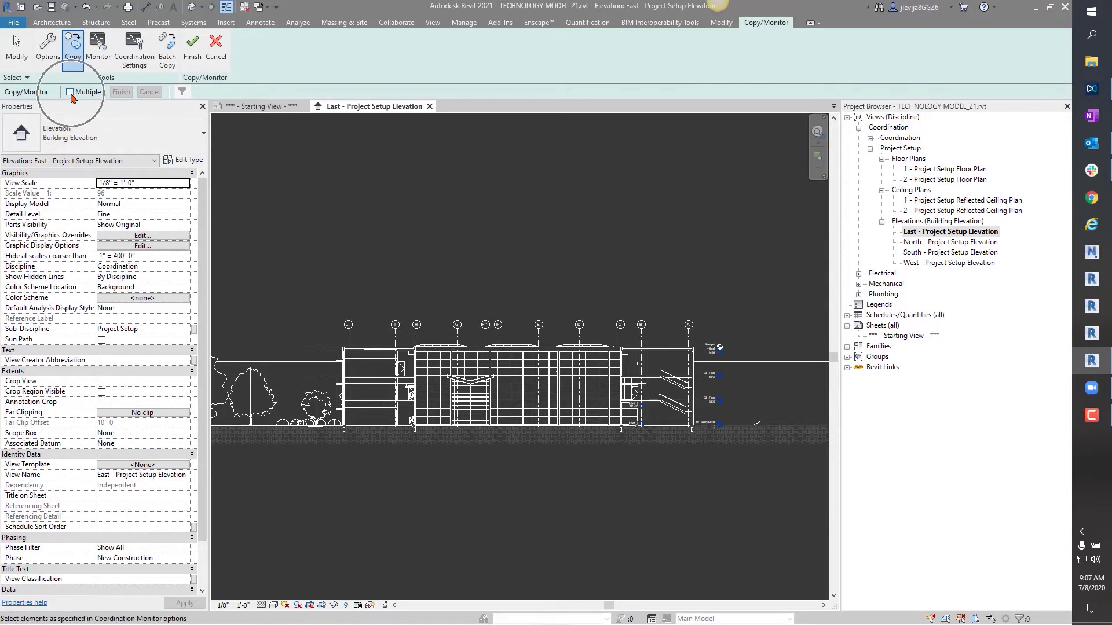
pyautogui.click(70, 92)
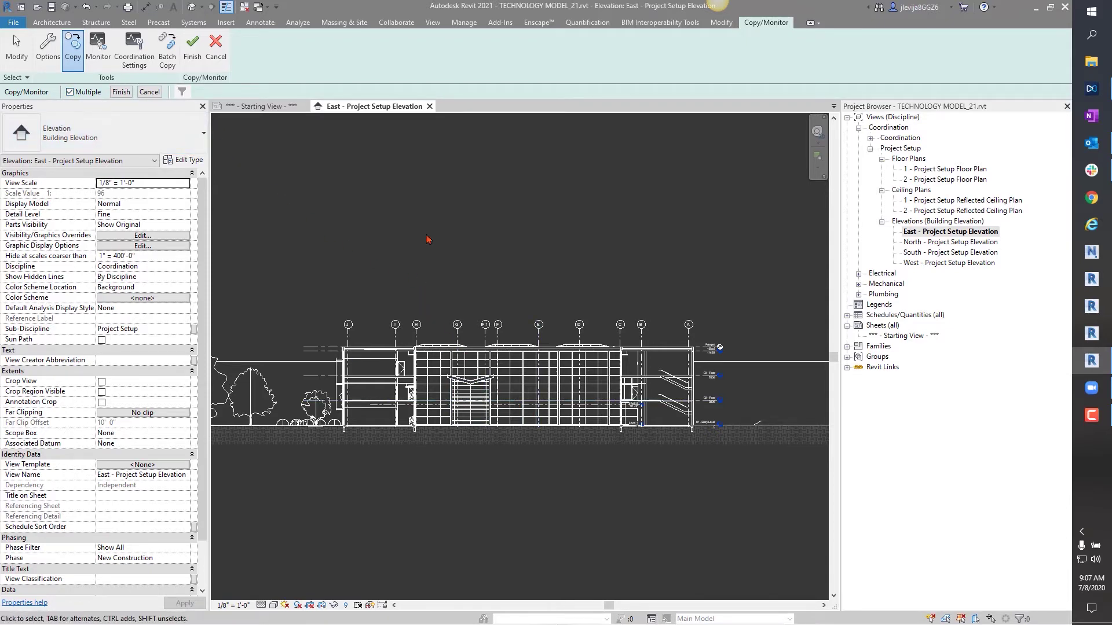
pyautogui.scroll(5, 735, 405)
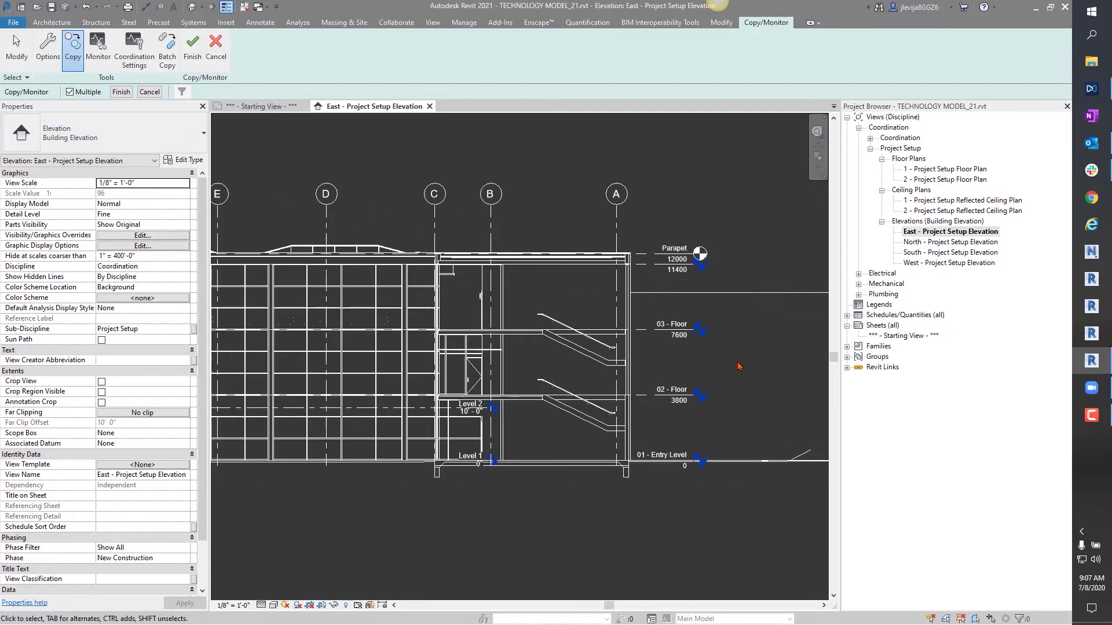
pyautogui.moveTo(739, 366); pyautogui.dragTo(634, 363, button='middle')
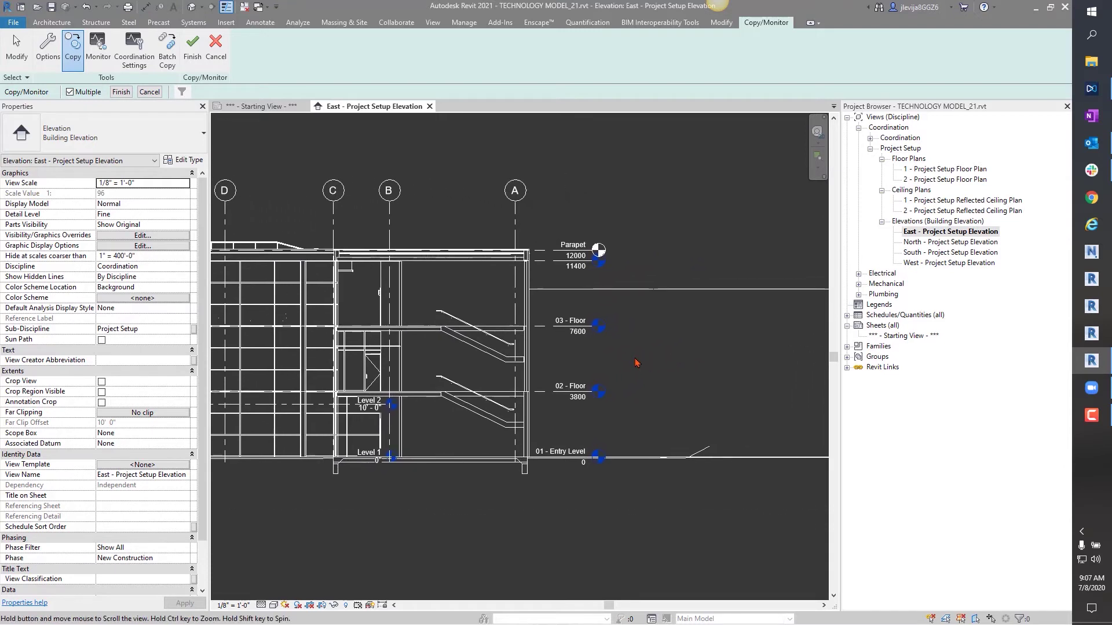
# - Pick the 01 - Entry Level, 02 - Floor, 03 - Floor and 11400 levels for copying
pyautogui.click(592, 462)
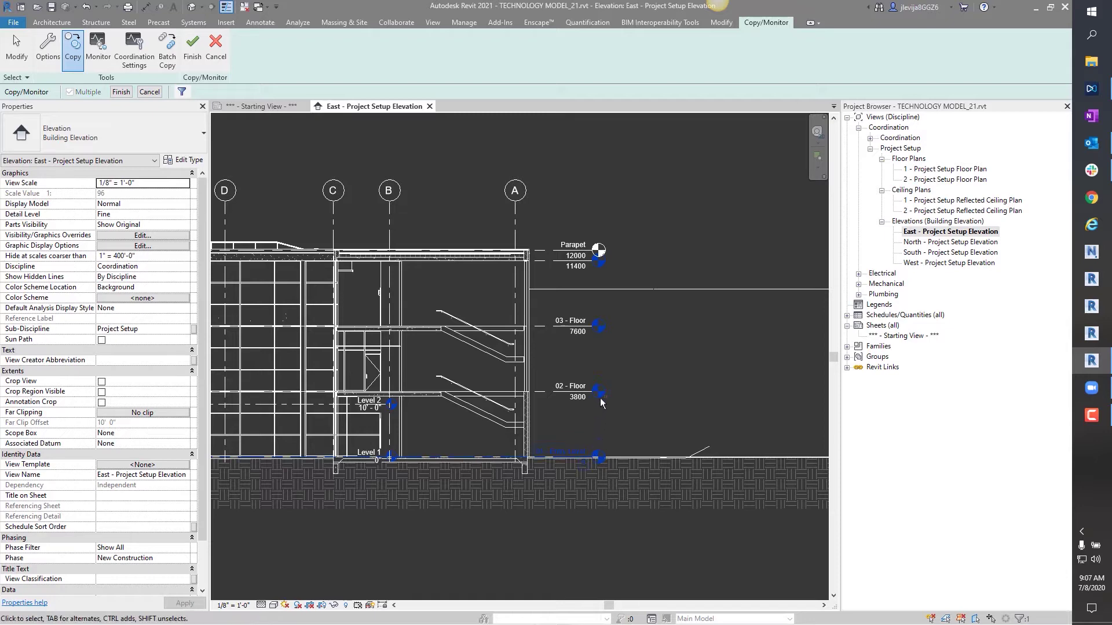
pyautogui.click(594, 397)
pyautogui.click(591, 331)
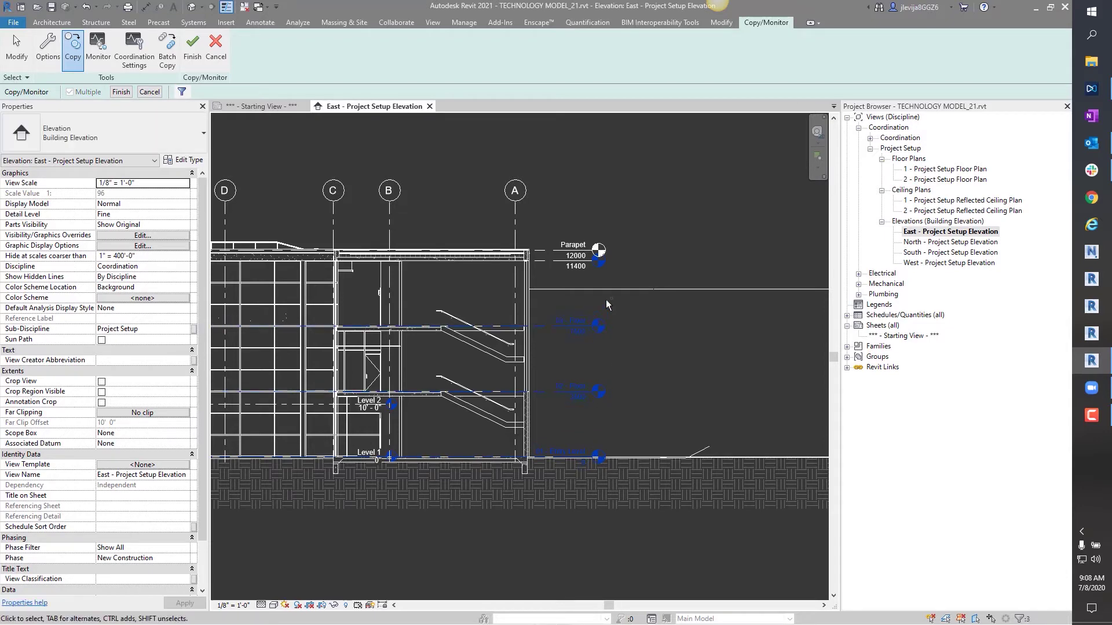
pyautogui.click(591, 268)
# - Crossing-select the linked grids across the building and finish picking the fifteen elements
pyautogui.scroll(-5, 598, 220)
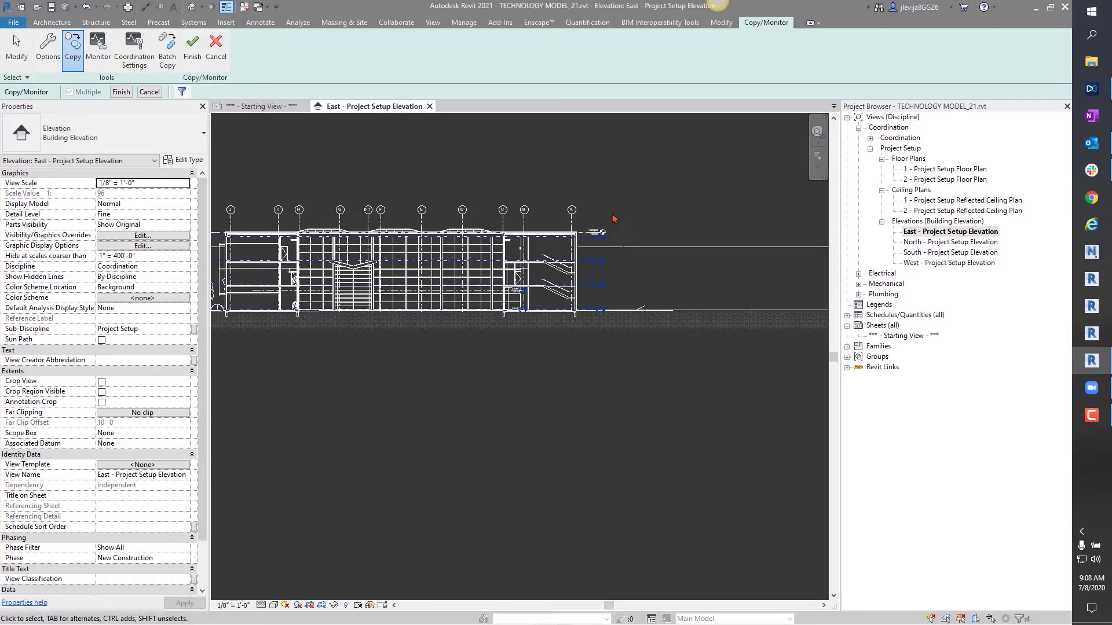
pyautogui.moveTo(627, 236); pyautogui.dragTo(662, 277, button='middle')
pyautogui.scroll(4, 637, 260)
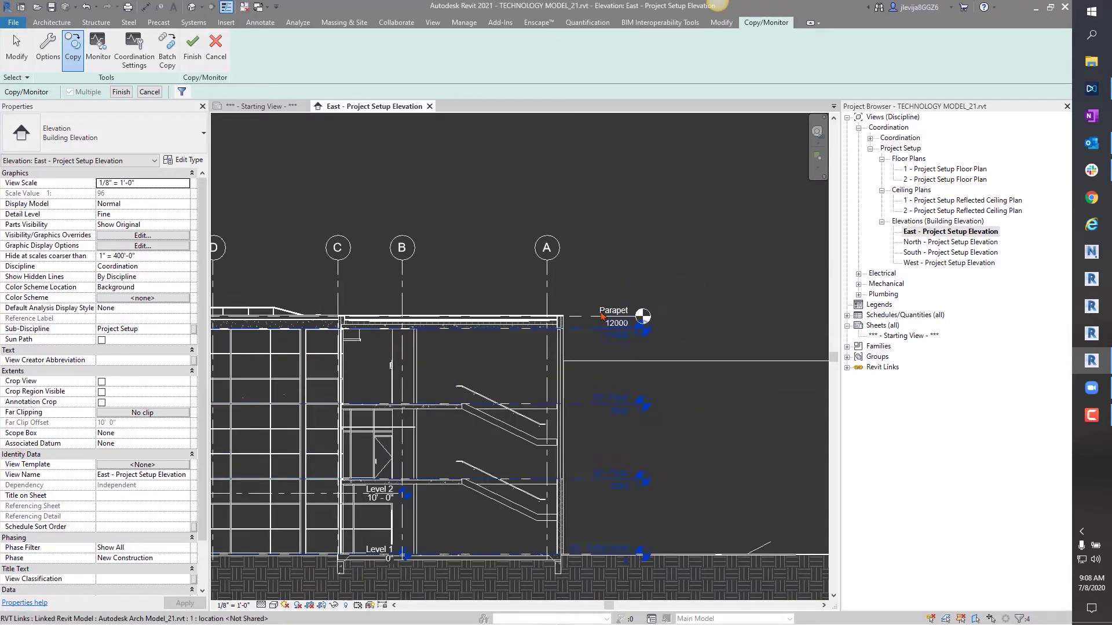
pyautogui.scroll(-3, 626, 318)
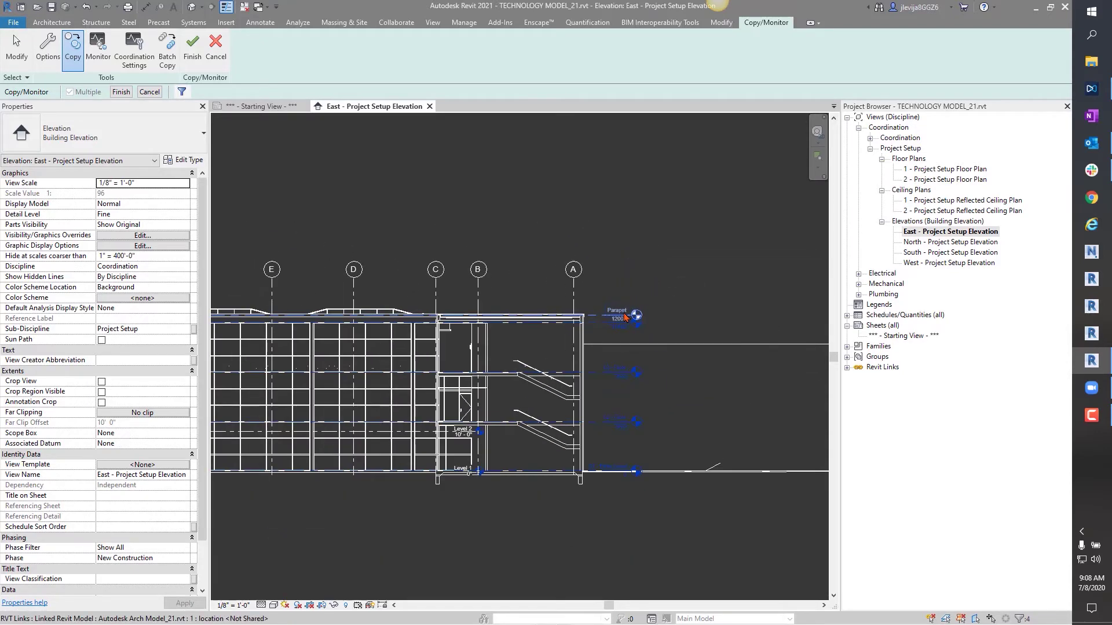
pyautogui.scroll(-2, 626, 318)
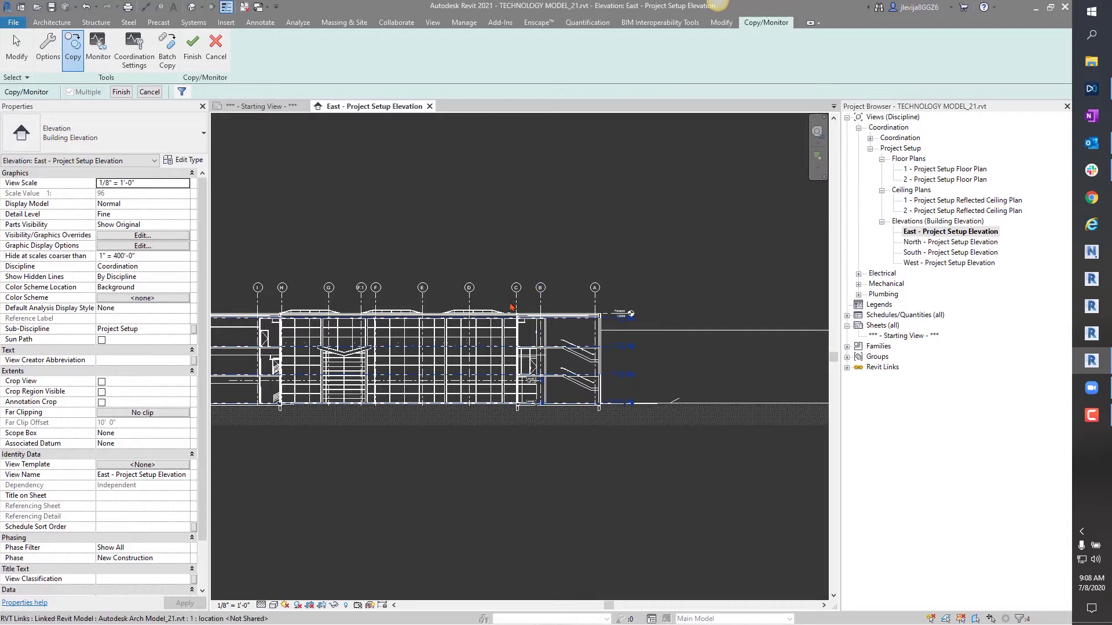
pyautogui.moveTo(393, 307); pyautogui.dragTo(482, 319, button='middle')
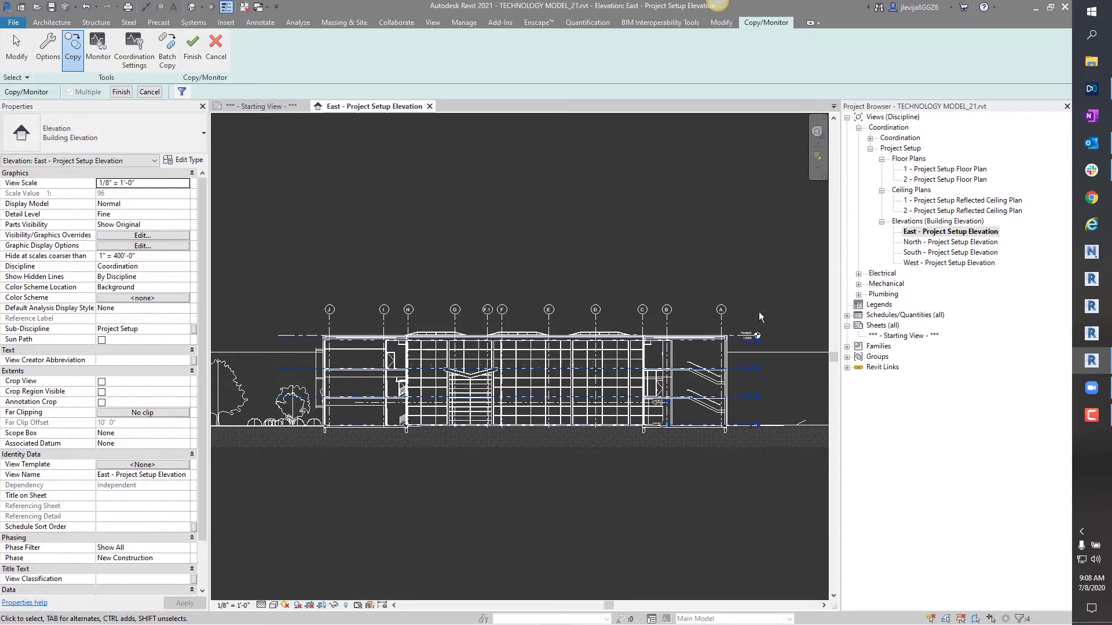
pyautogui.moveTo(758, 311); pyautogui.dragTo(311, 304)
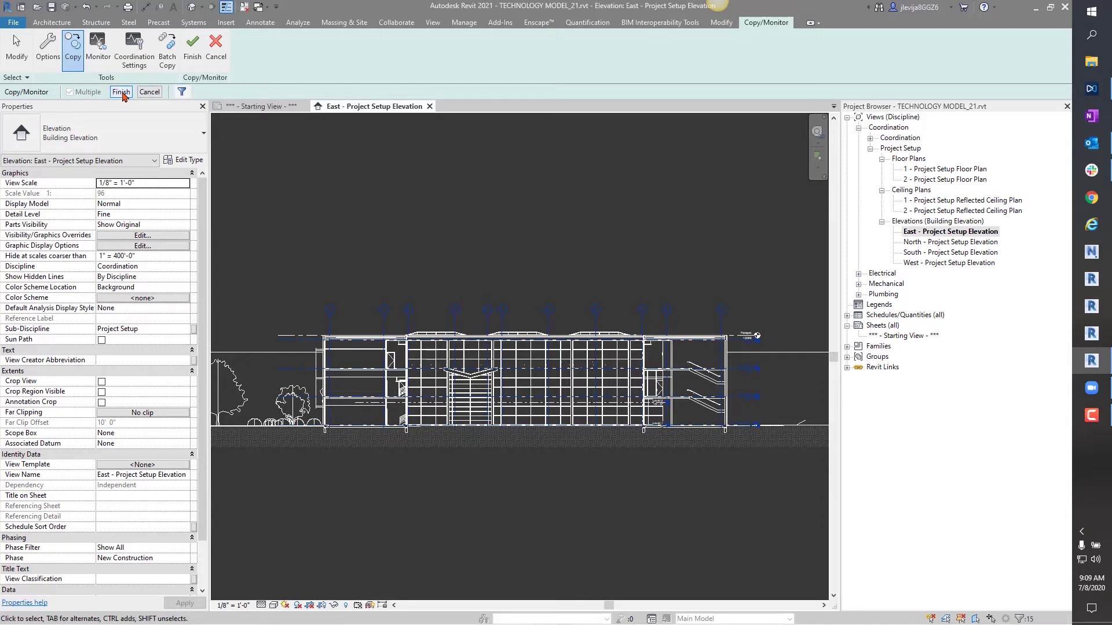
pyautogui.click(121, 92)
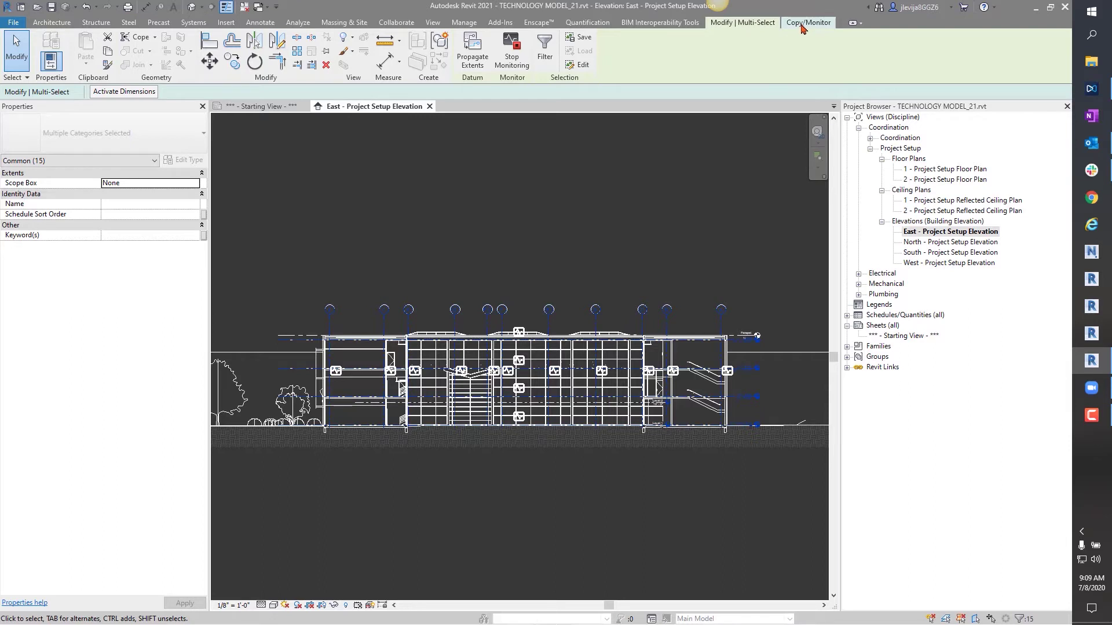
# - End the Copy/Monitor session on the ribbon and open the North - Project Setup elevation
pyautogui.click(802, 24)
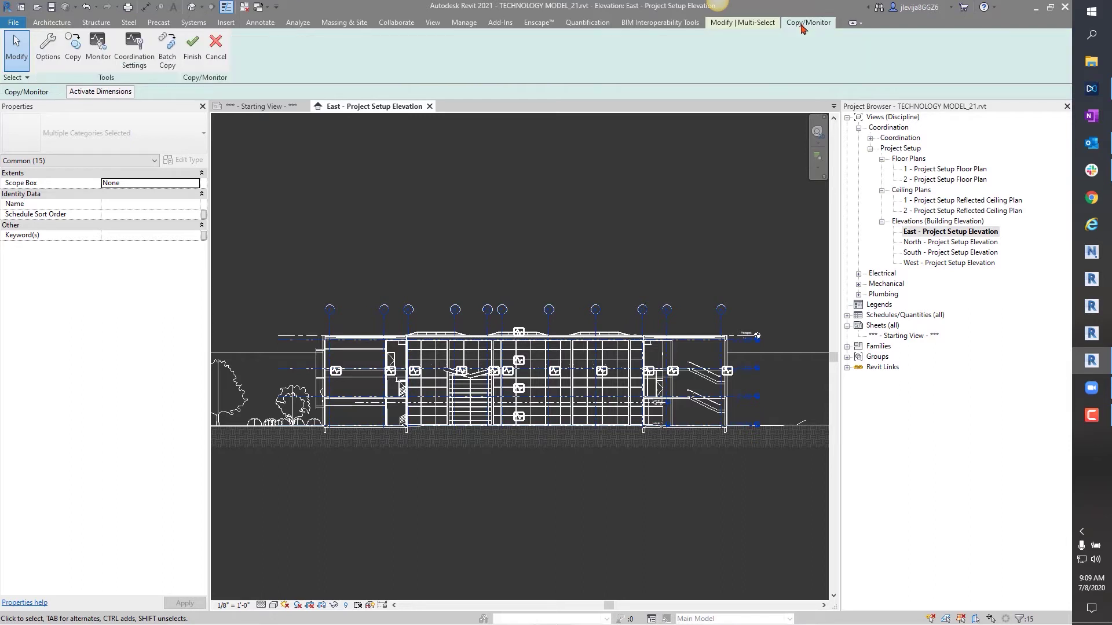
pyautogui.click(193, 65)
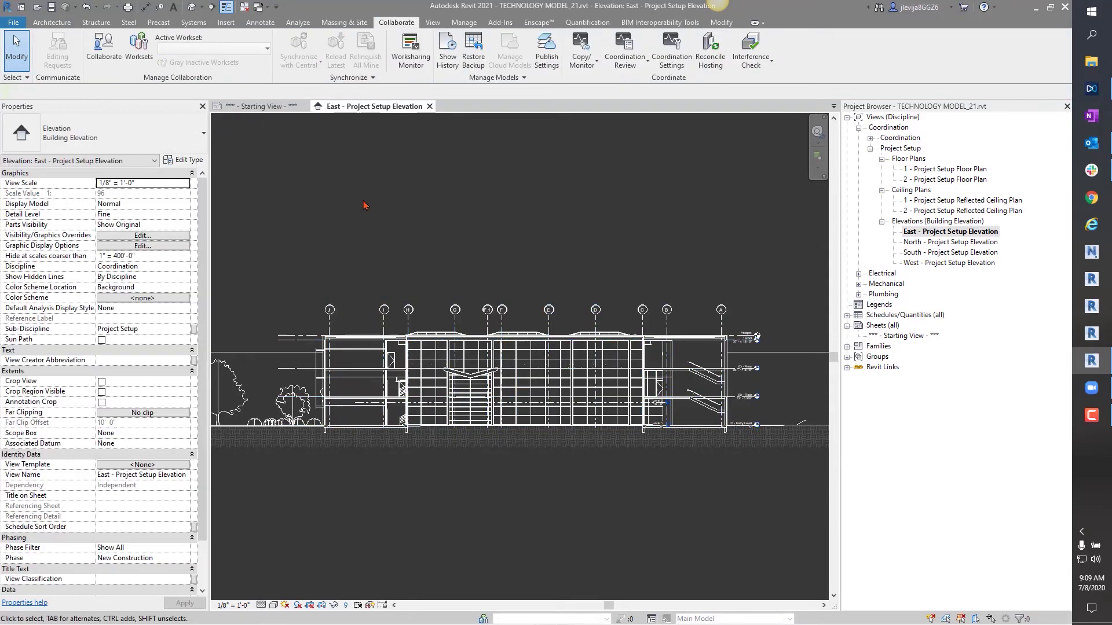
pyautogui.doubleClick(923, 243)
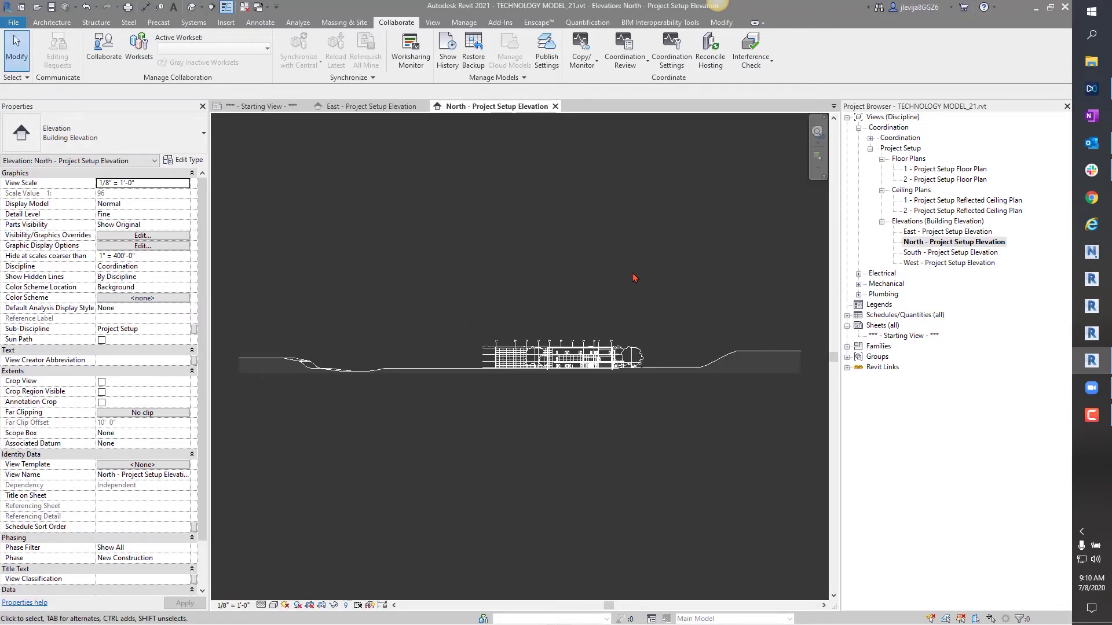
# - Frame the North elevation, select the architectural link, and start Copy with Multiple enabled
pyautogui.scroll(4, 602, 354)
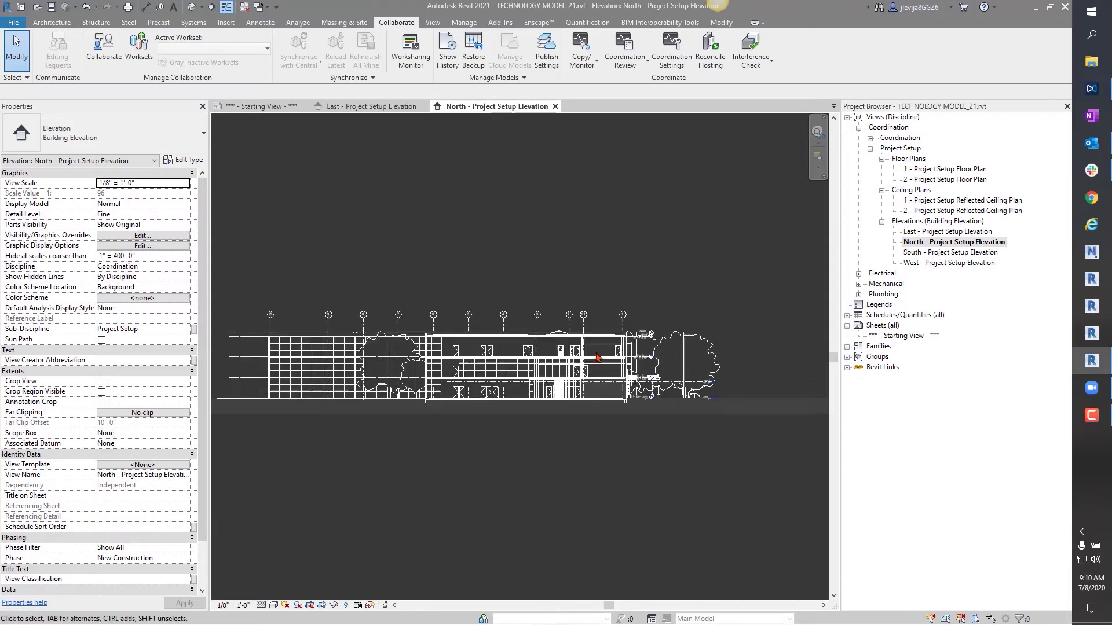
pyautogui.scroll(3, 597, 357)
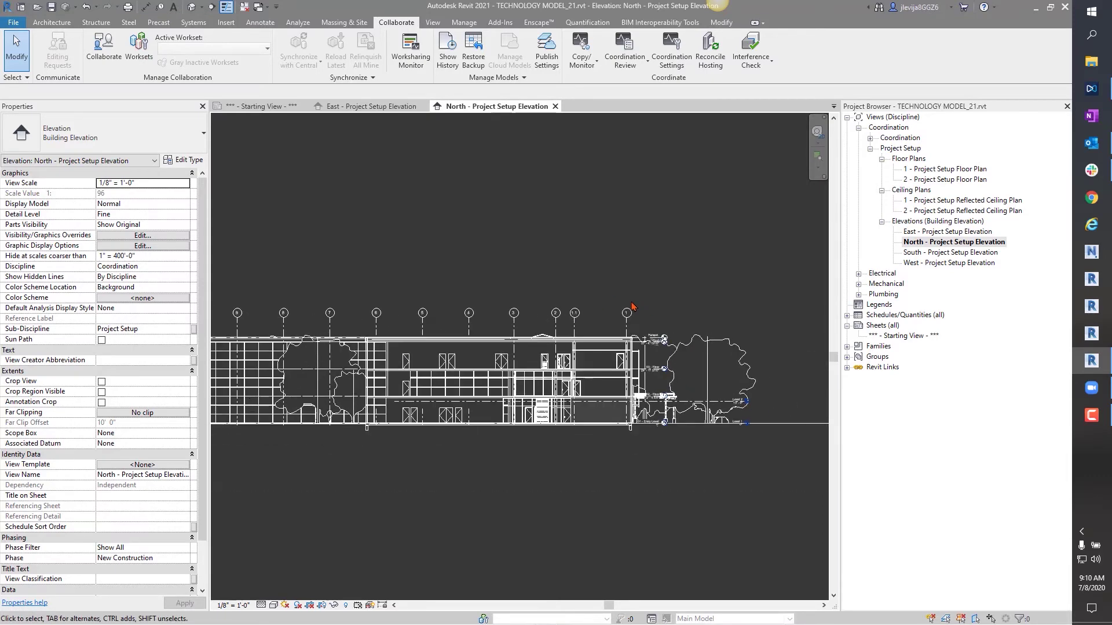
pyautogui.scroll(-2, 601, 258)
pyautogui.moveTo(603, 262); pyautogui.dragTo(616, 275, button='middle')
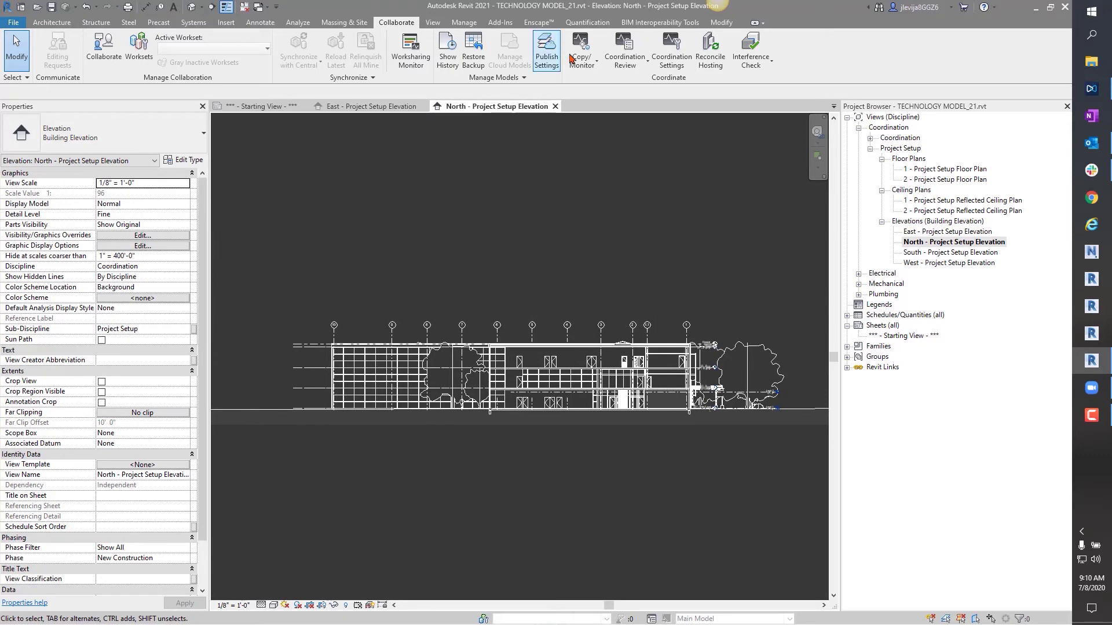
pyautogui.click(581, 67)
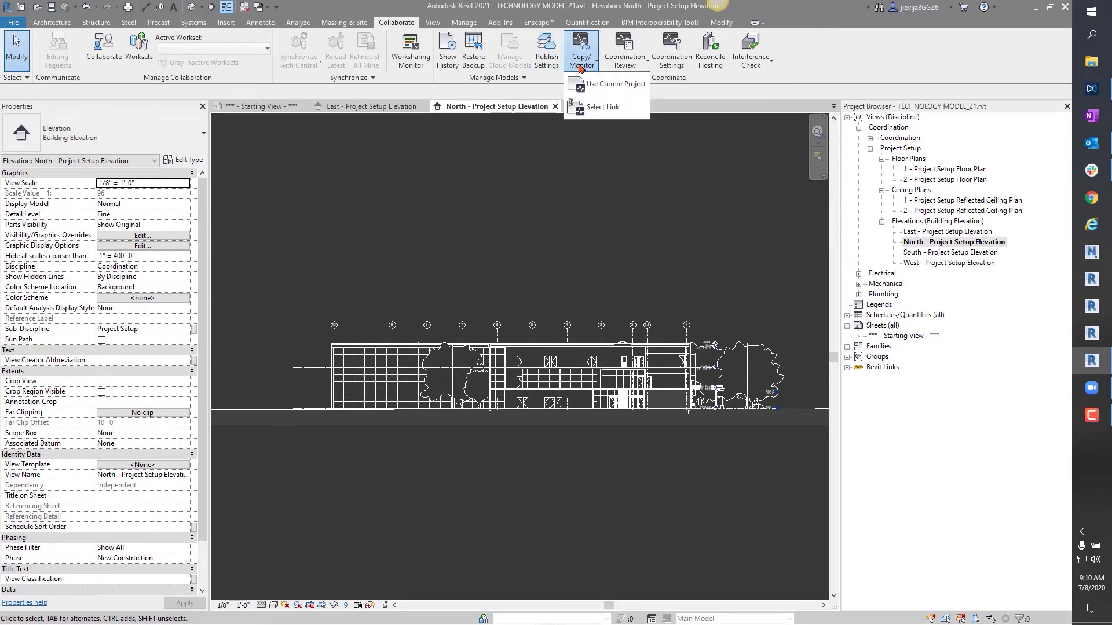
pyautogui.click(597, 108)
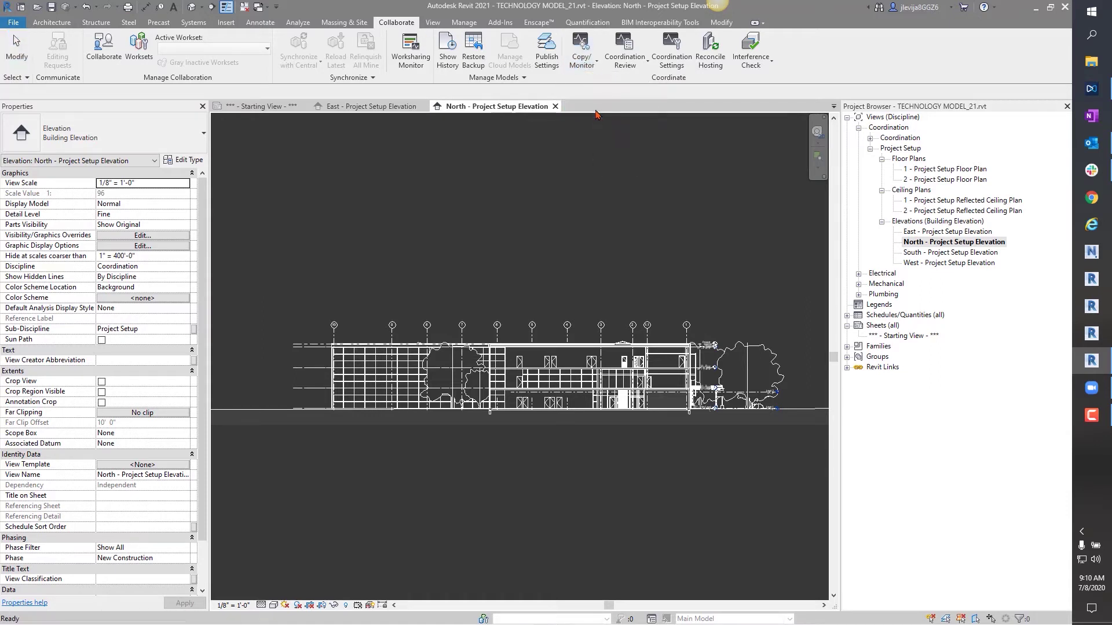
pyautogui.click(517, 377)
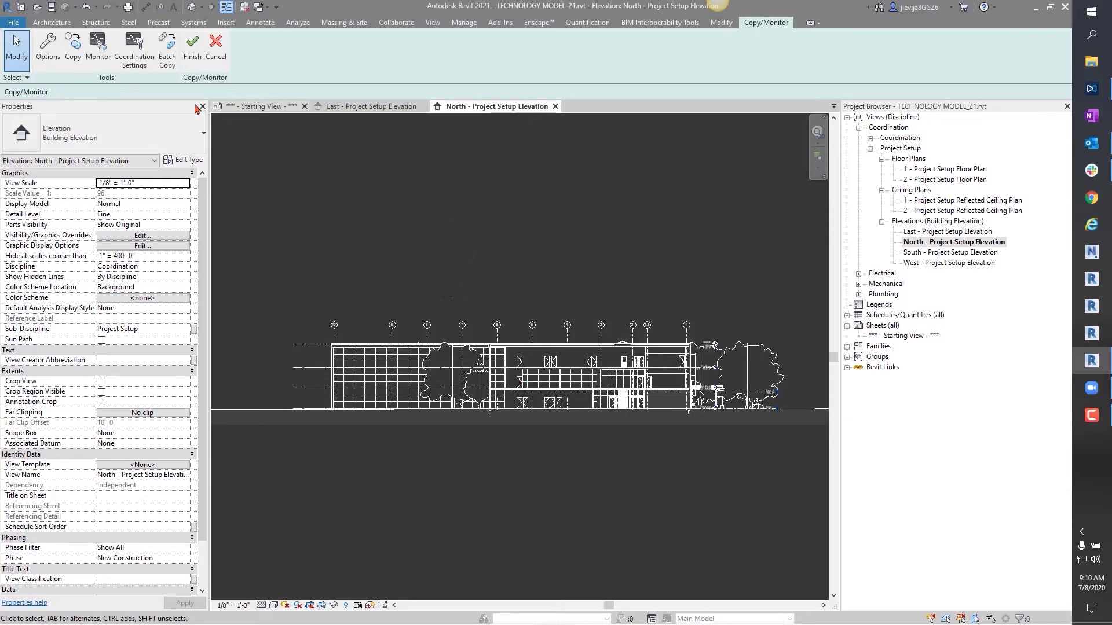
pyautogui.click(74, 61)
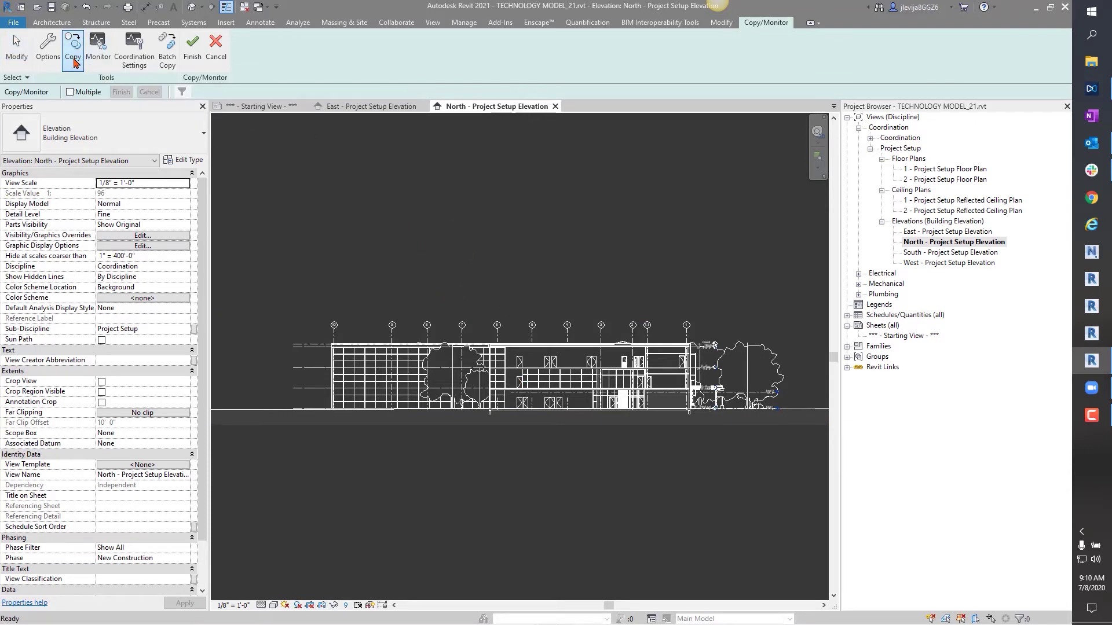
pyautogui.click(70, 92)
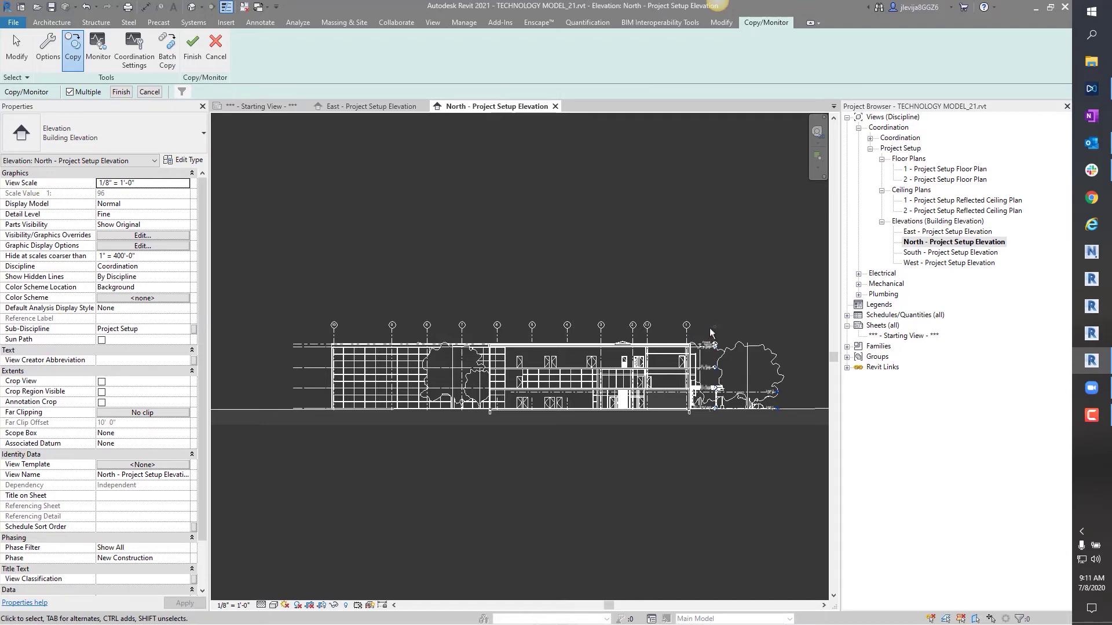
# - Crossing-select the row of linked grid lines in the North elevation
pyautogui.scroll(4, 711, 333)
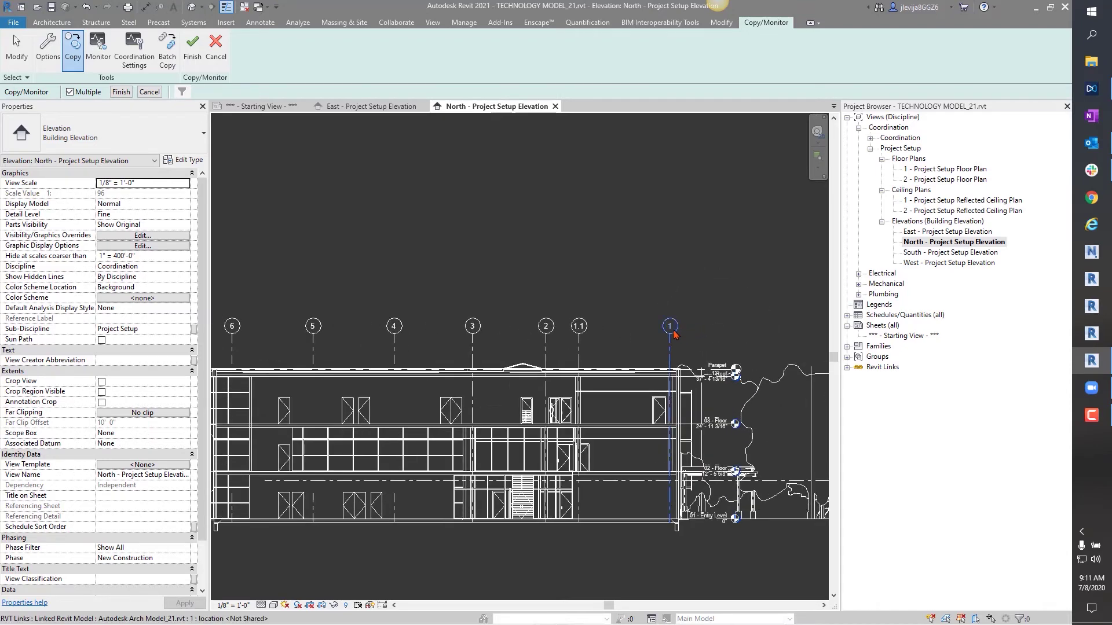
pyautogui.moveTo(440, 344); pyautogui.dragTo(585, 347, button='middle')
pyautogui.scroll(-1, 585, 348)
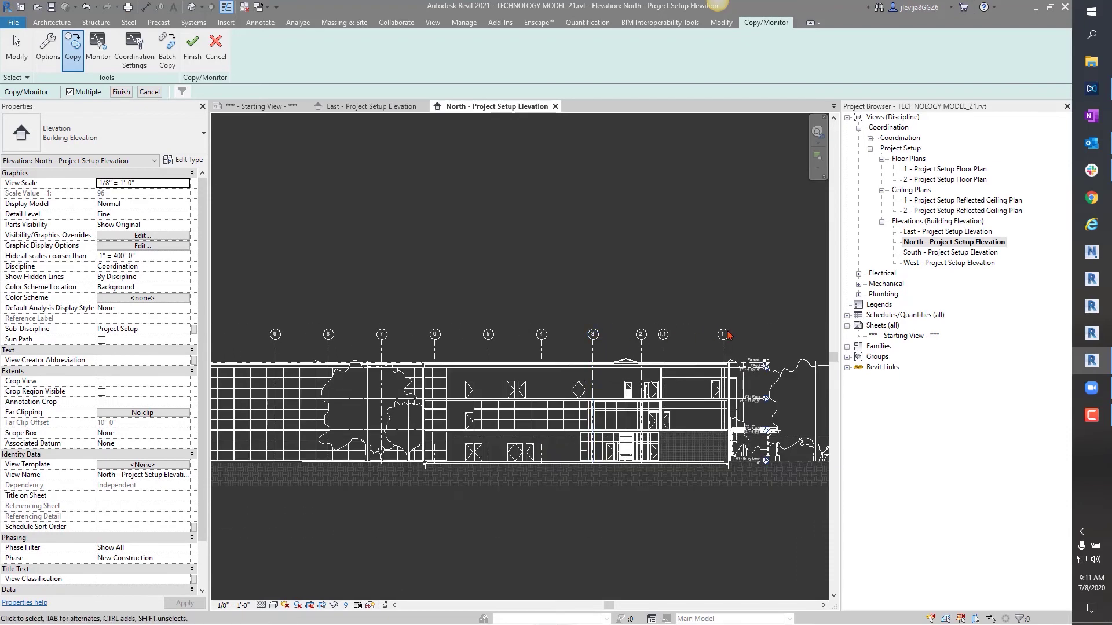
pyautogui.scroll(-1, 749, 336)
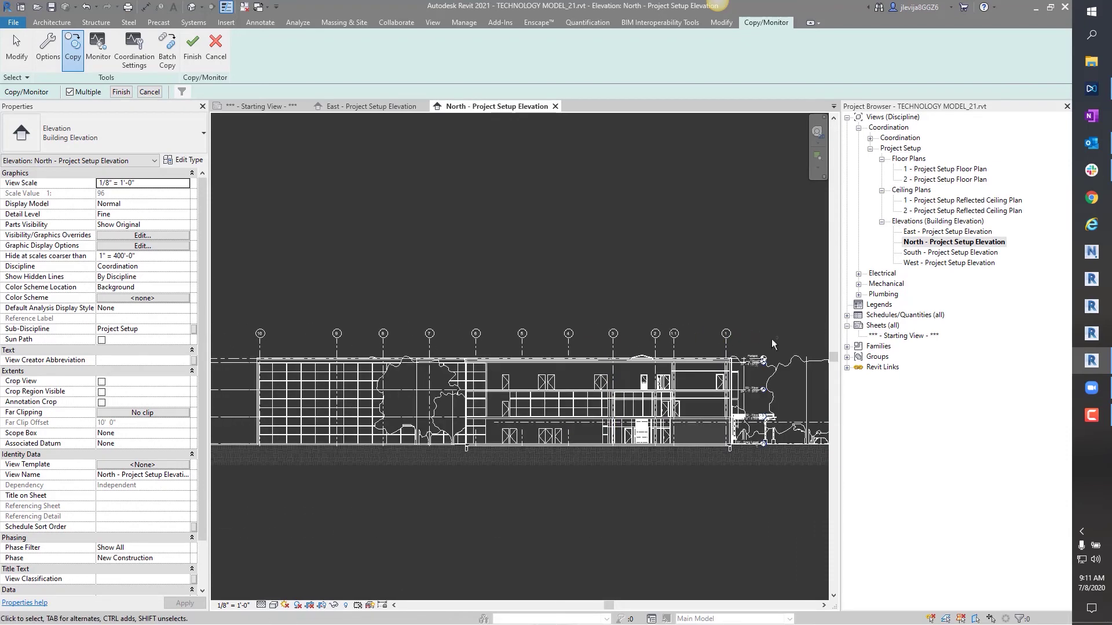
pyautogui.moveTo(771, 339); pyautogui.dragTo(236, 289)
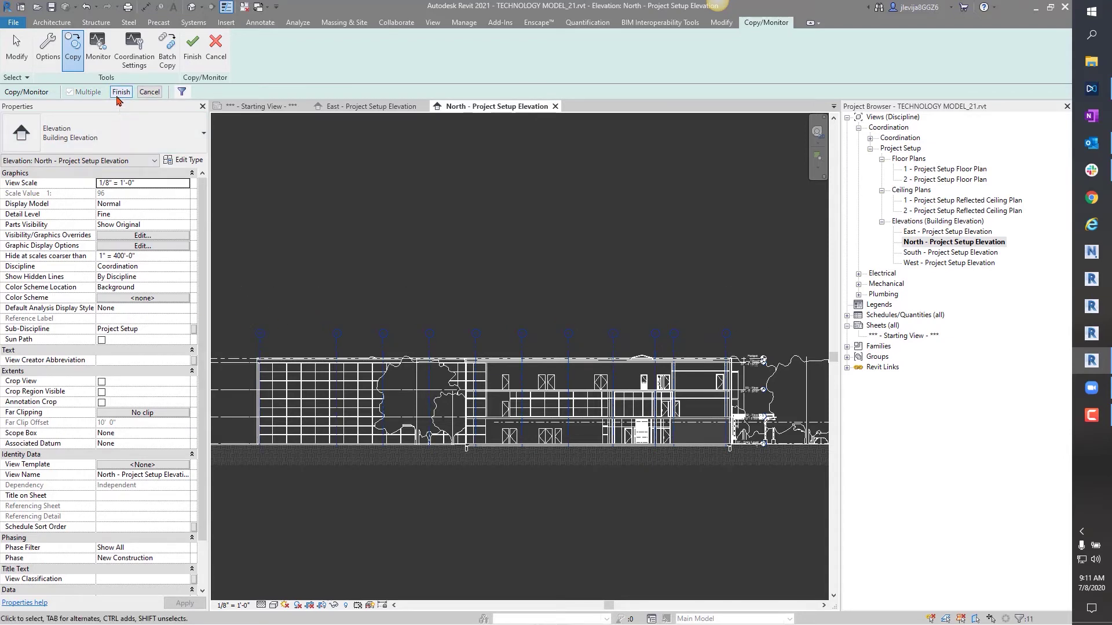
# - Finish the pick to copy the 11 grids of type 1/4" Bubble and review them
pyautogui.scroll(-1, 292, 266)
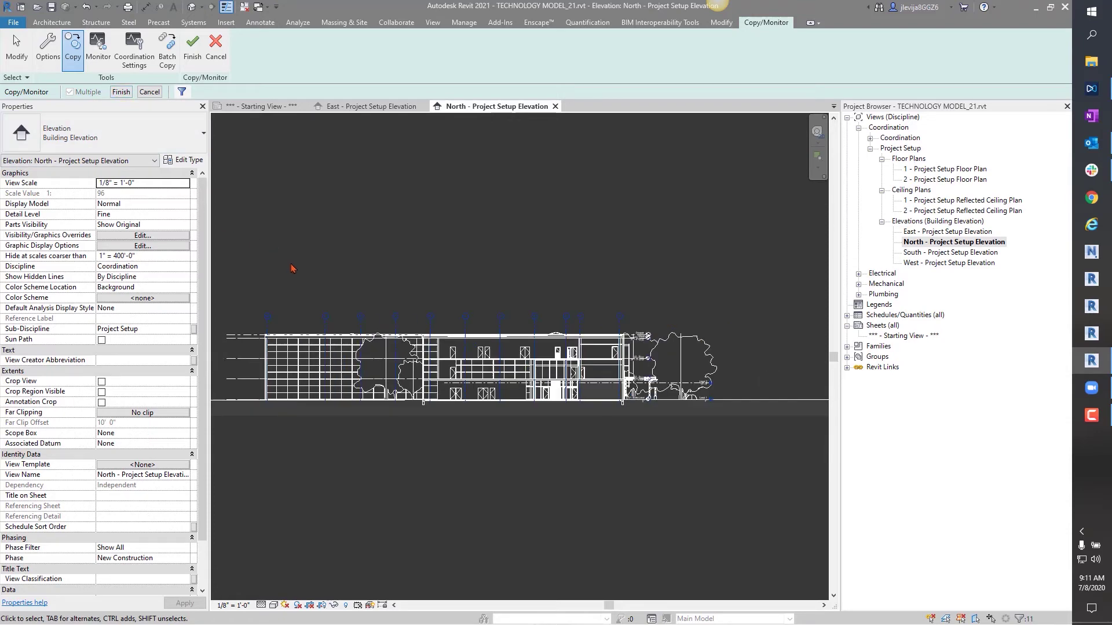
pyautogui.click(120, 93)
pyautogui.click(119, 92)
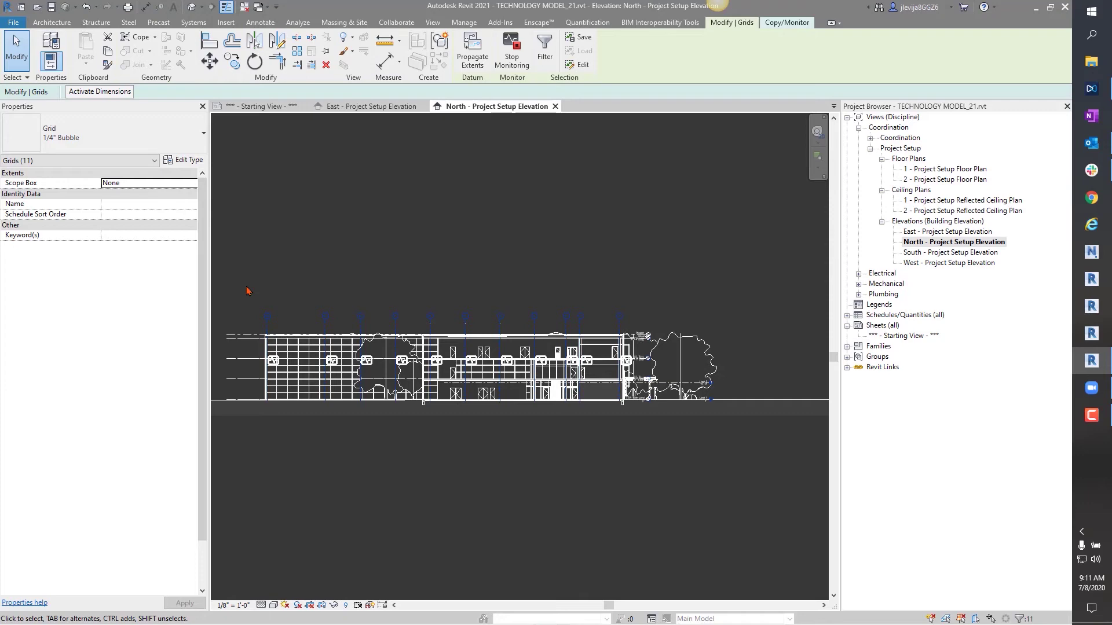
pyautogui.scroll(4, 251, 344)
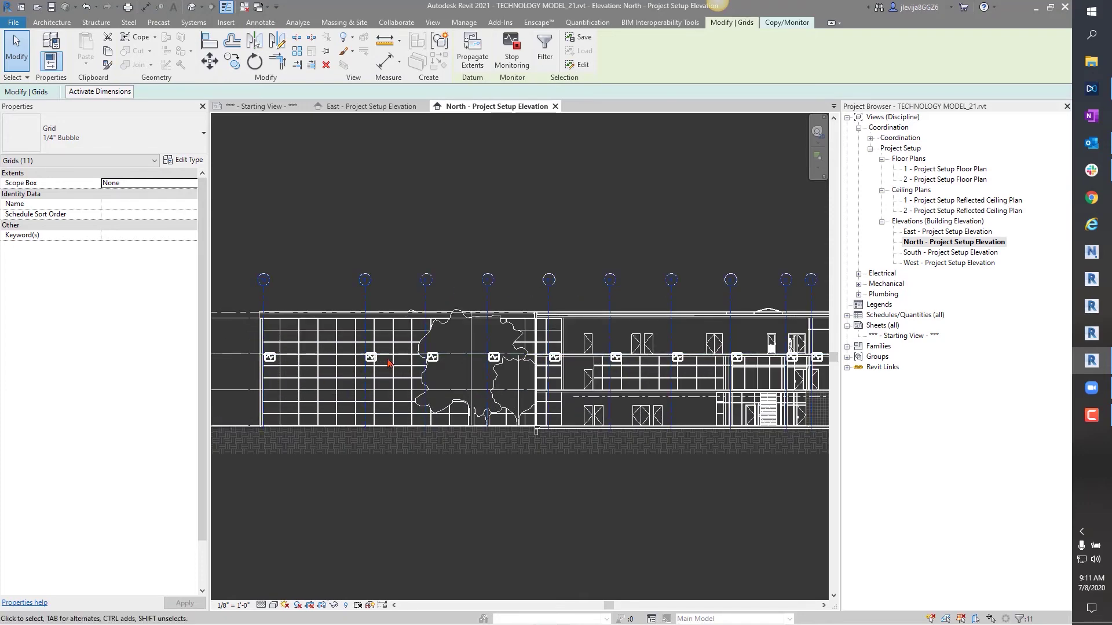
pyautogui.moveTo(551, 359); pyautogui.dragTo(359, 374, button='middle')
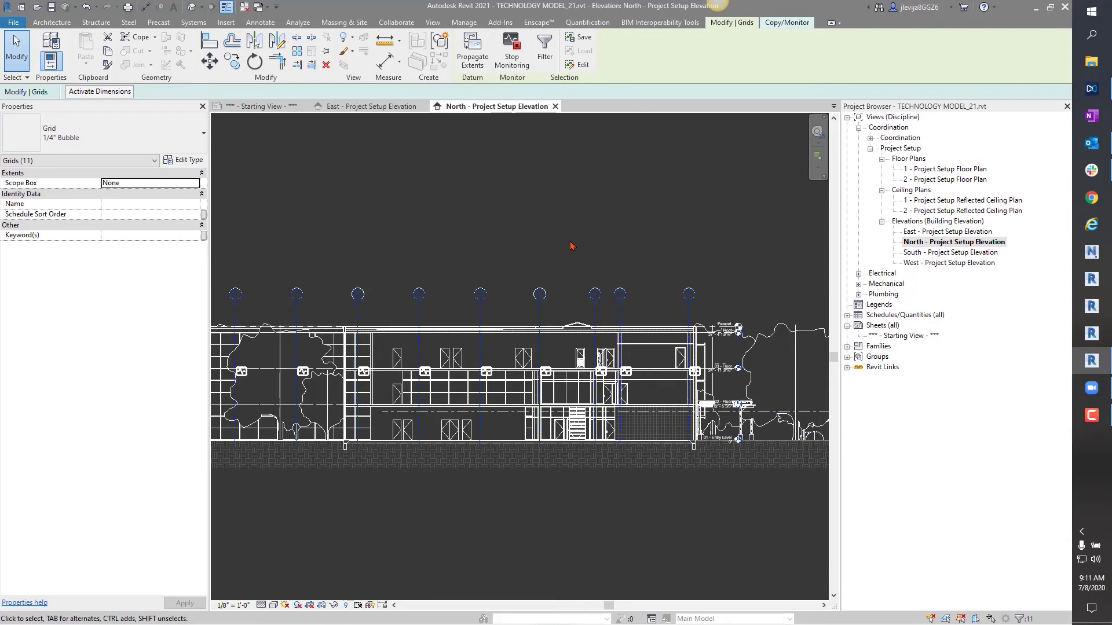
pyautogui.scroll(-2, 574, 243)
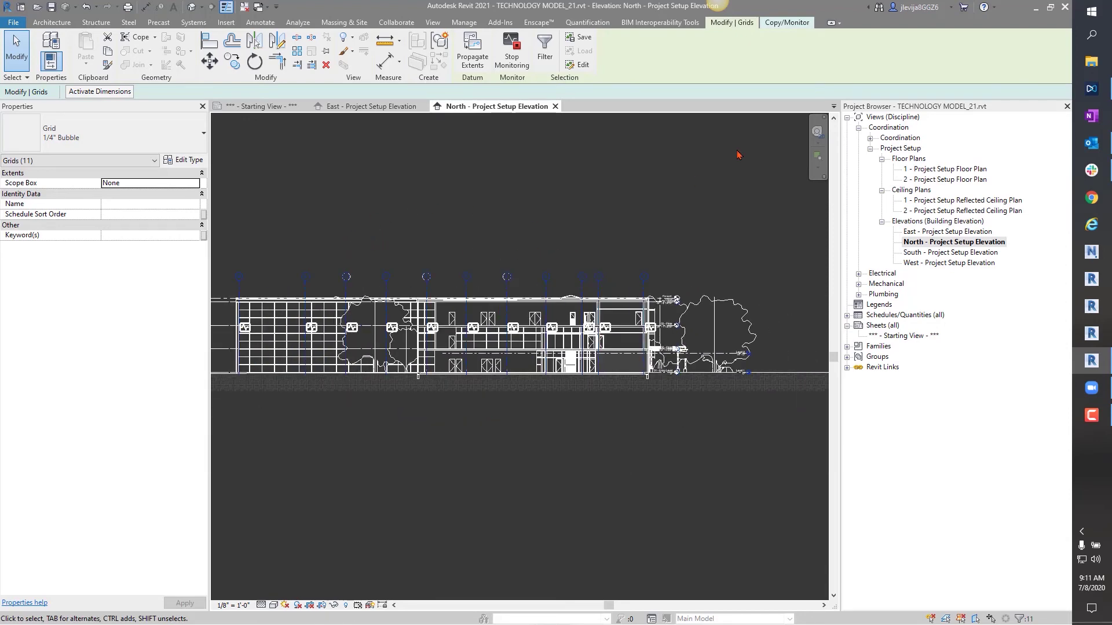
pyautogui.click(783, 24)
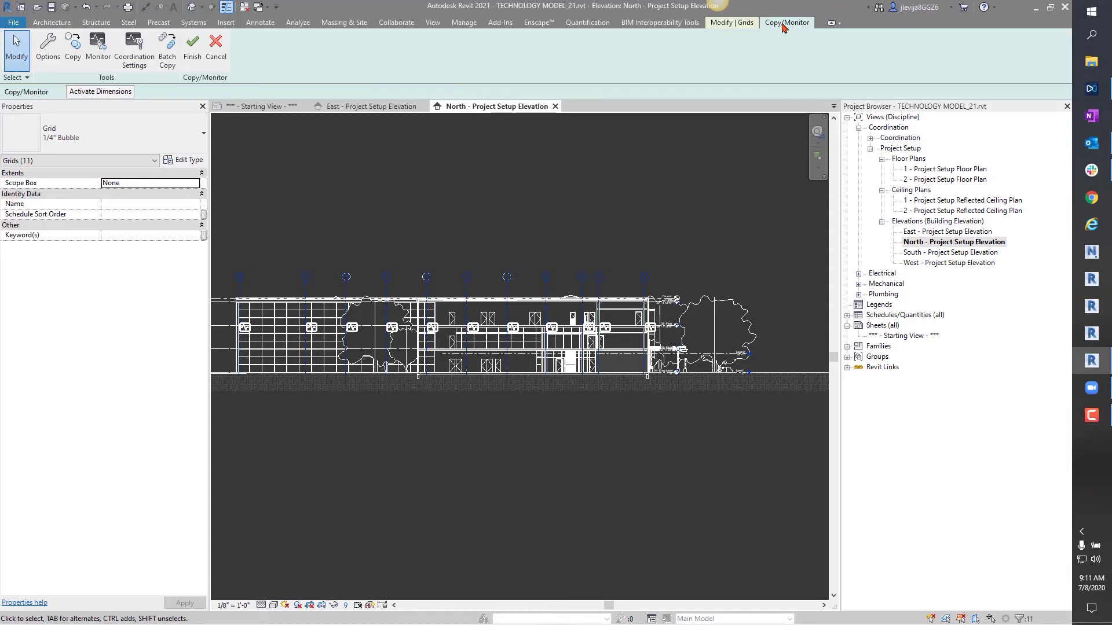
# - Click Finish on the Copy/Monitor ribbon to keep the eleven monitored grids
pyautogui.click(193, 53)
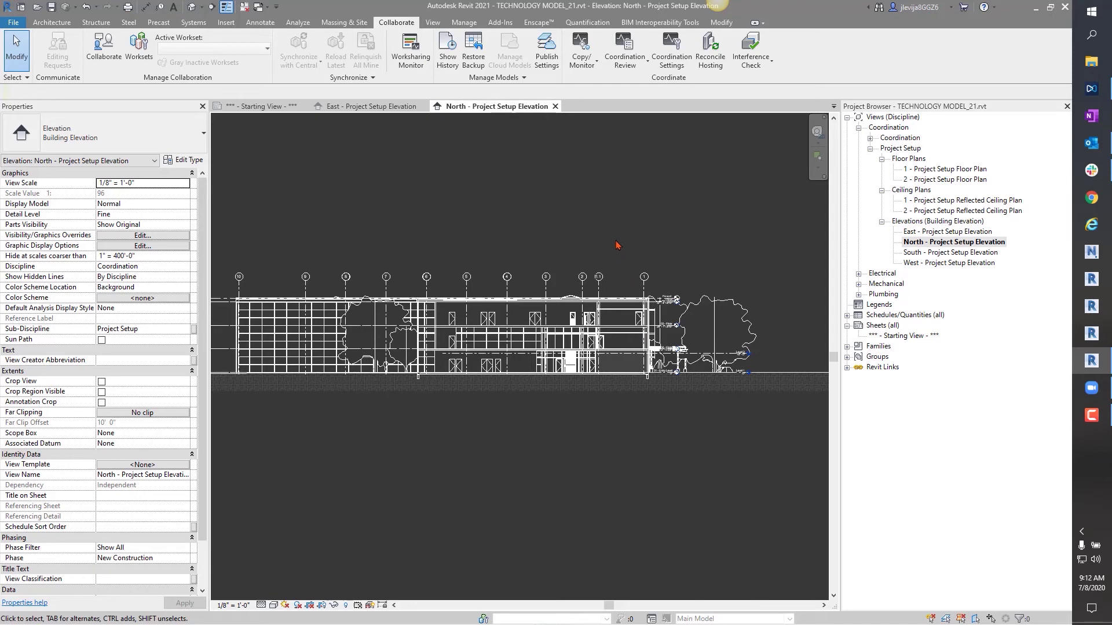
# - In 1 - Project Setup Floor Plan, move grid A's bubble end and add an elbow
pyautogui.doubleClick(925, 170)
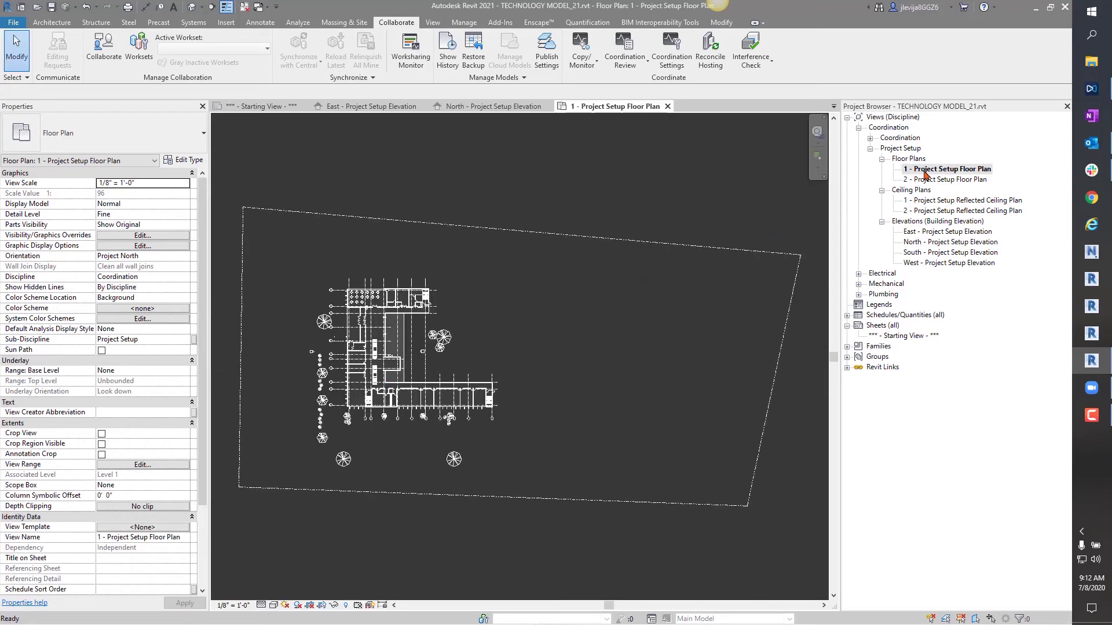
pyautogui.scroll(5, 324, 318)
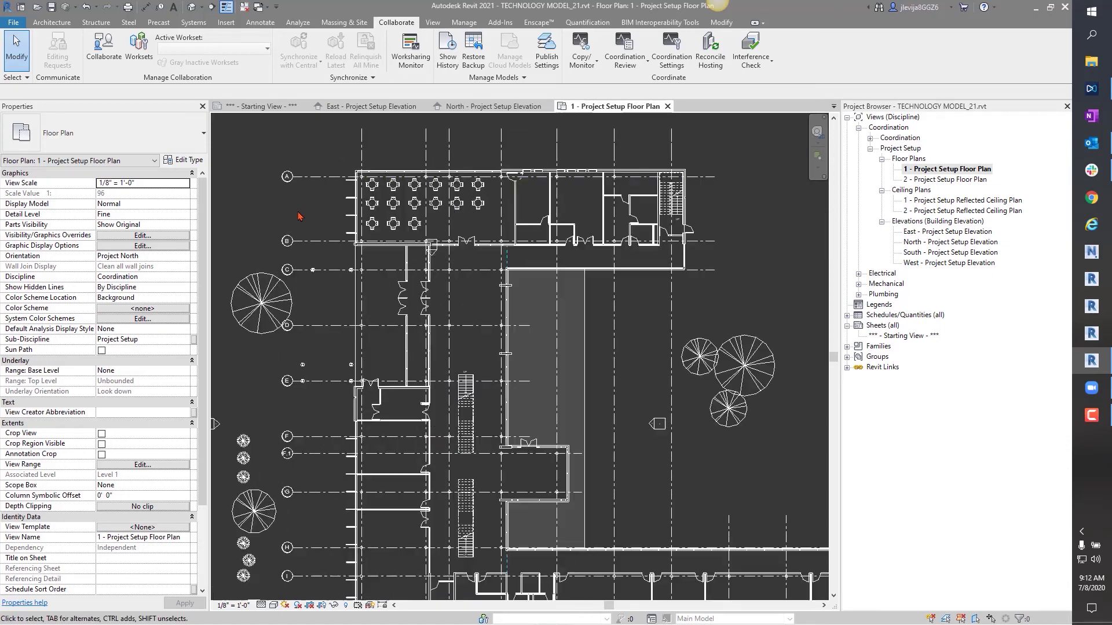
pyautogui.click(297, 183)
pyautogui.scroll(4, 299, 174)
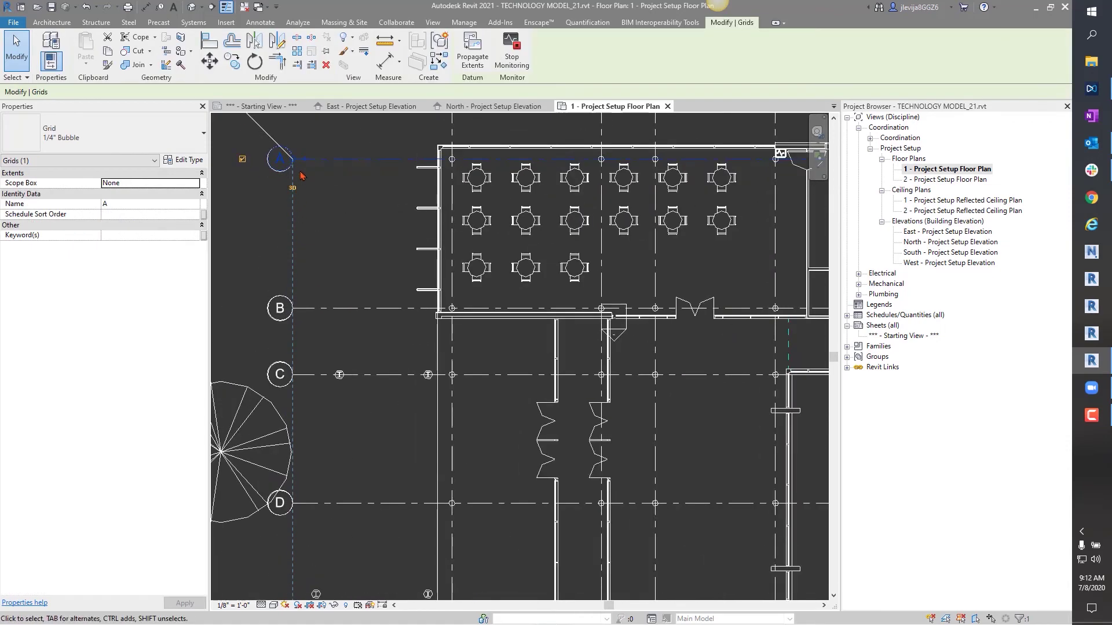
pyautogui.moveTo(299, 155); pyautogui.dragTo(436, 301)
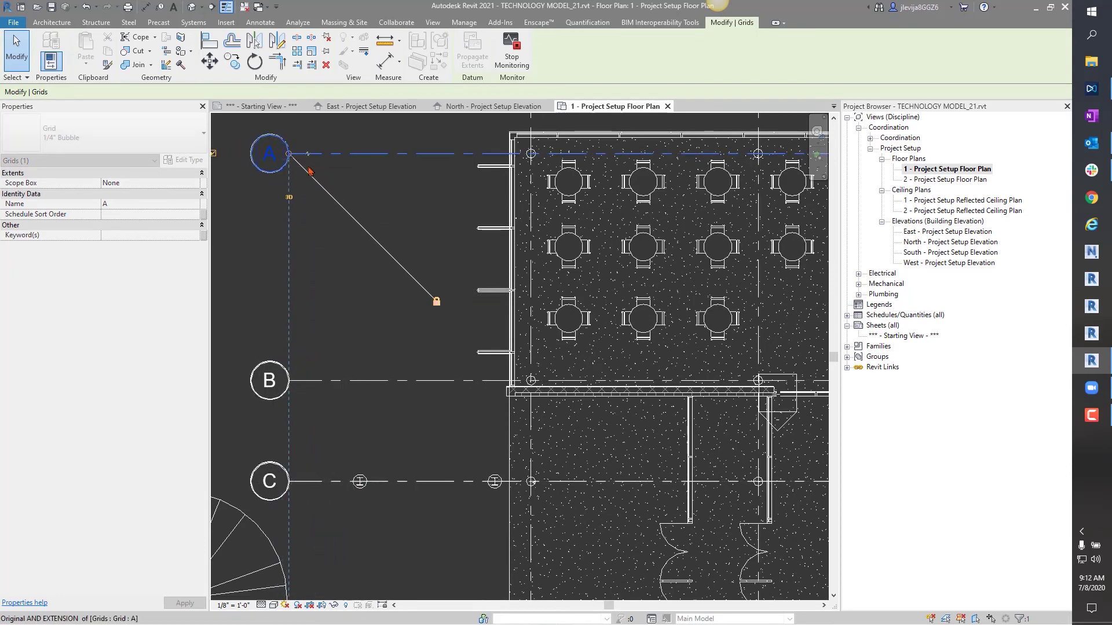
pyautogui.moveTo(309, 171); pyautogui.dragTo(307, 157)
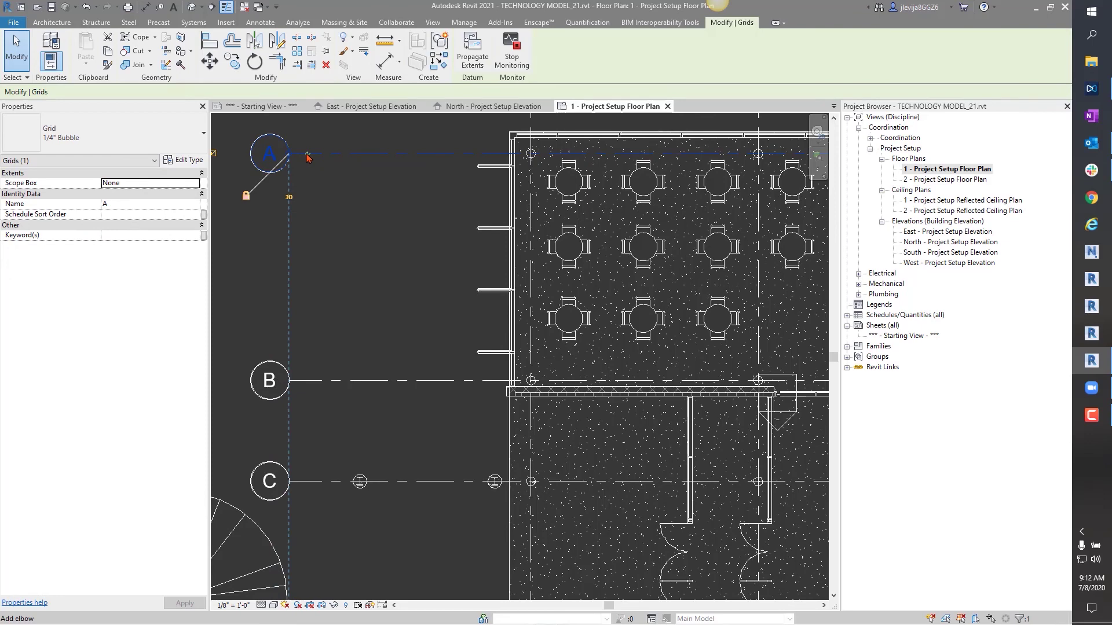
pyautogui.moveTo(308, 154)
pyautogui.mouseDown()
pyautogui.moveTo(309, 176)
pyautogui.moveTo(309, 130)
pyautogui.moveTo(313, 157)
pyautogui.mouseUp()
pyautogui.click(392, 206)
pyautogui.scroll(-5, 393, 275)
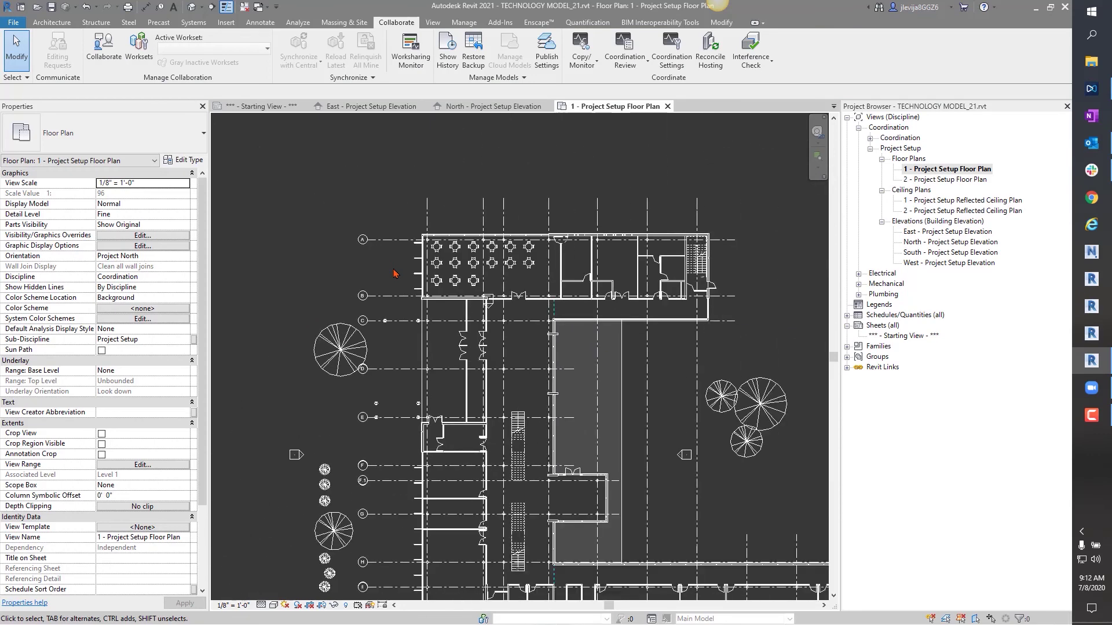
pyautogui.scroll(-1, 393, 273)
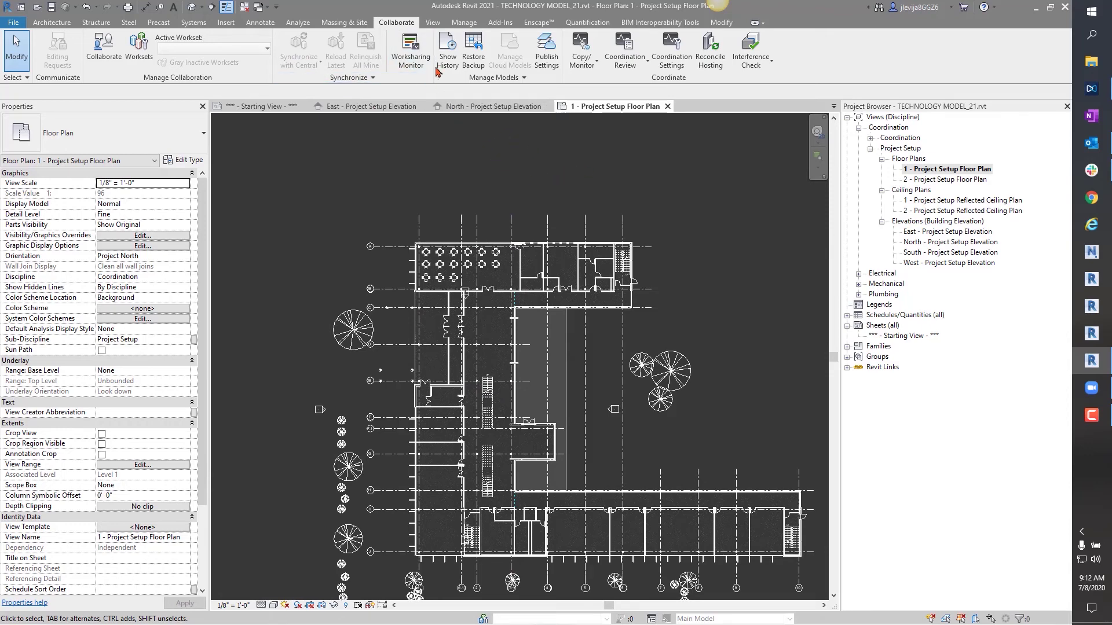
# - Create floor plans for all four levels, 01 - Entry Level through Roof, then expand Coordination
pyautogui.click(433, 23)
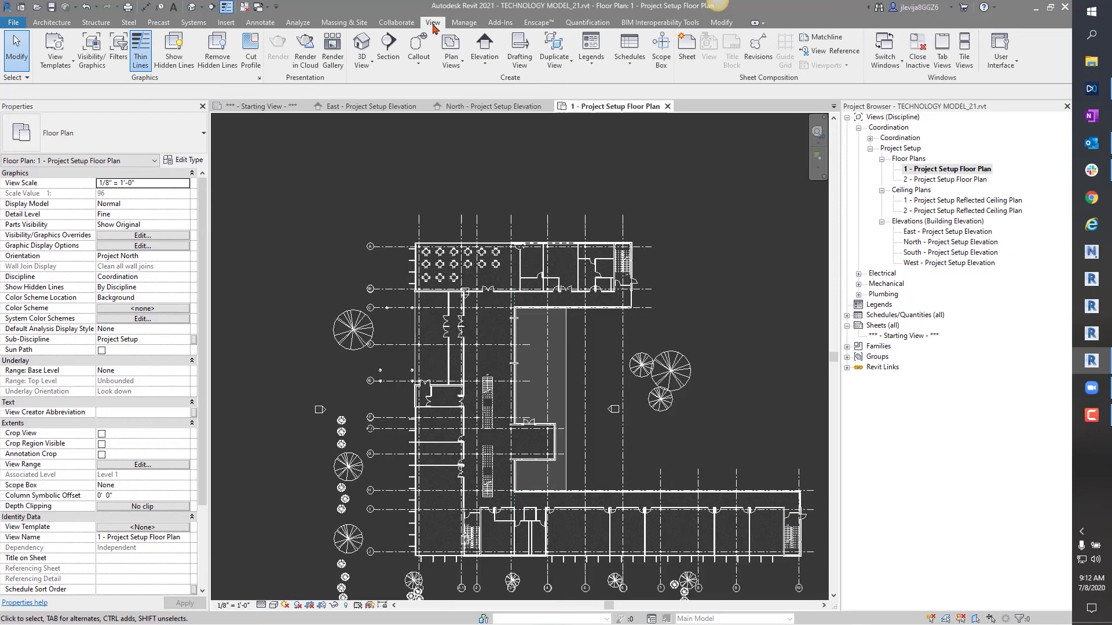
pyautogui.click(451, 58)
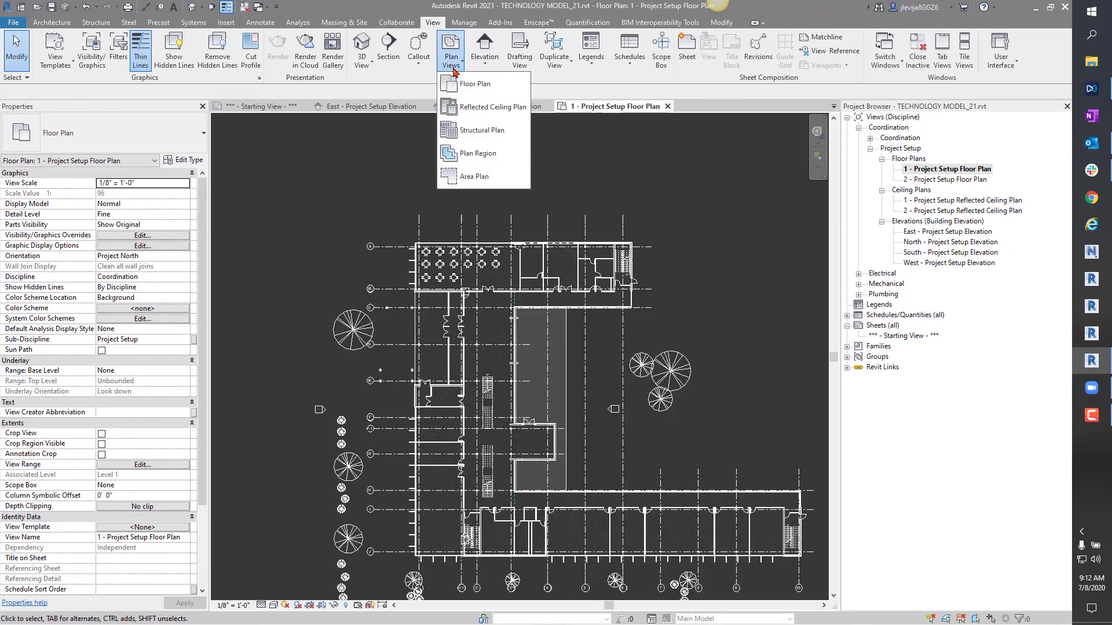
pyautogui.click(476, 86)
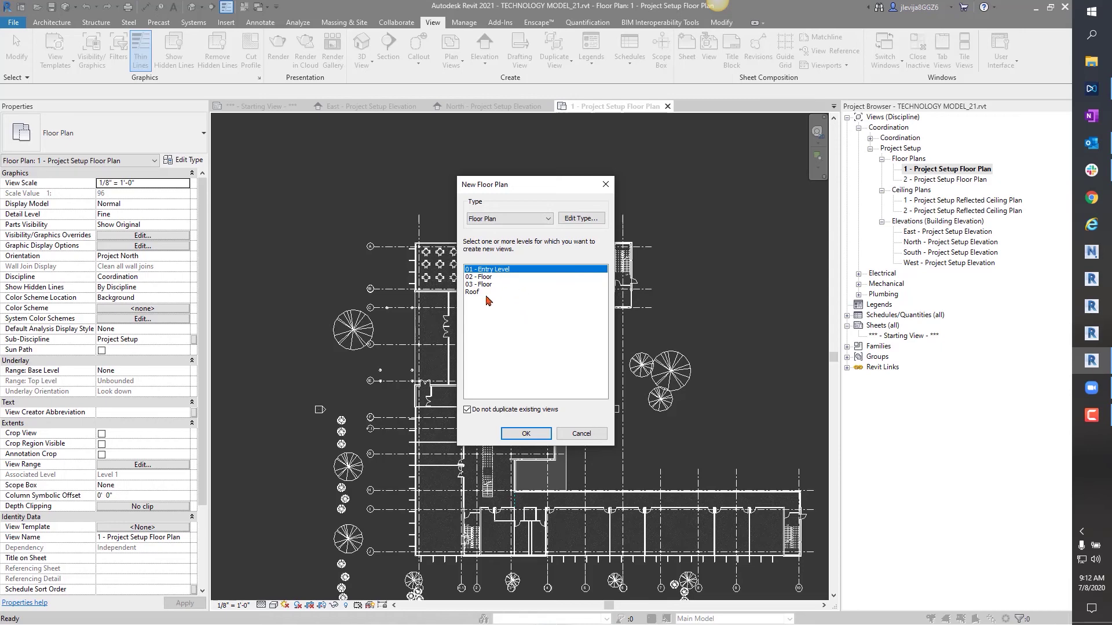
pyautogui.click(486, 285)
pyautogui.click(492, 270)
pyautogui.keyDown('shift'); pyautogui.click(472, 294); pyautogui.keyUp('shift')
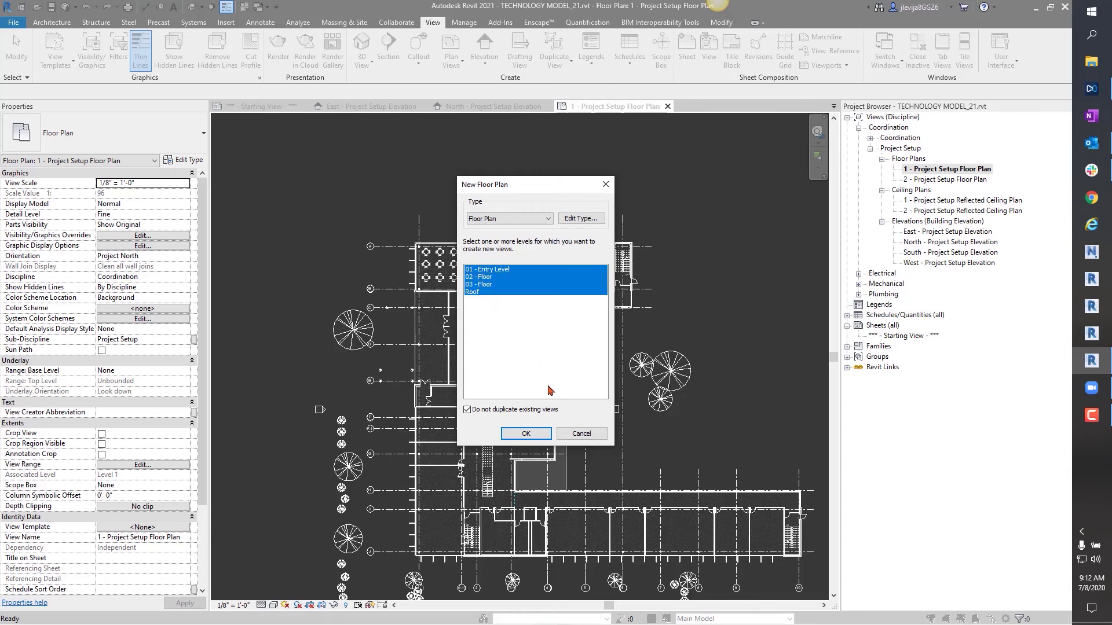
pyautogui.click(528, 435)
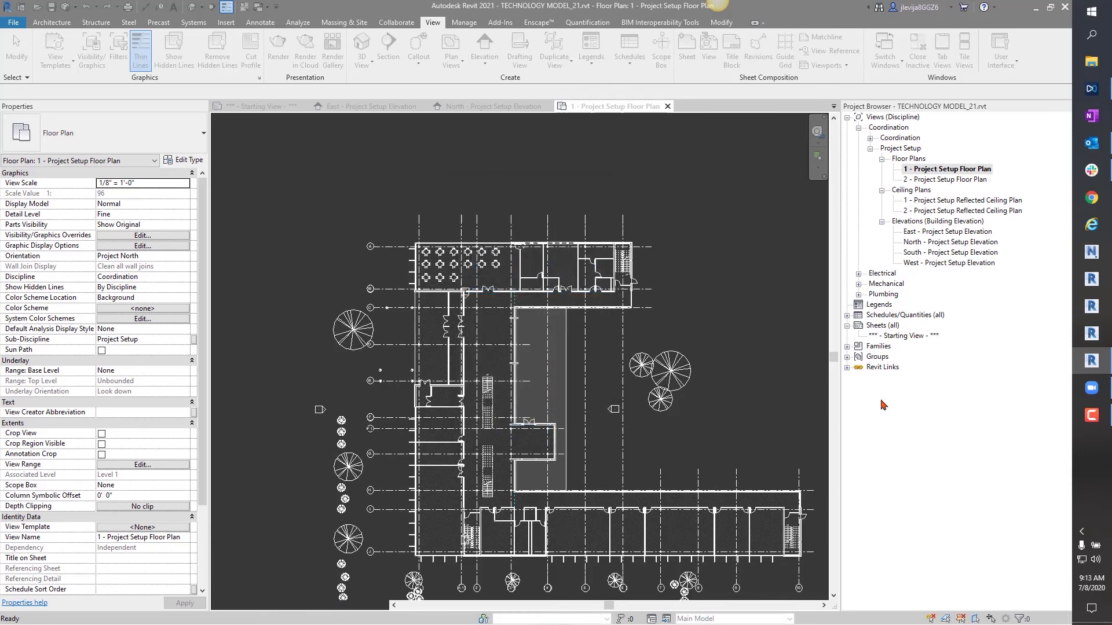
pyautogui.click(870, 138)
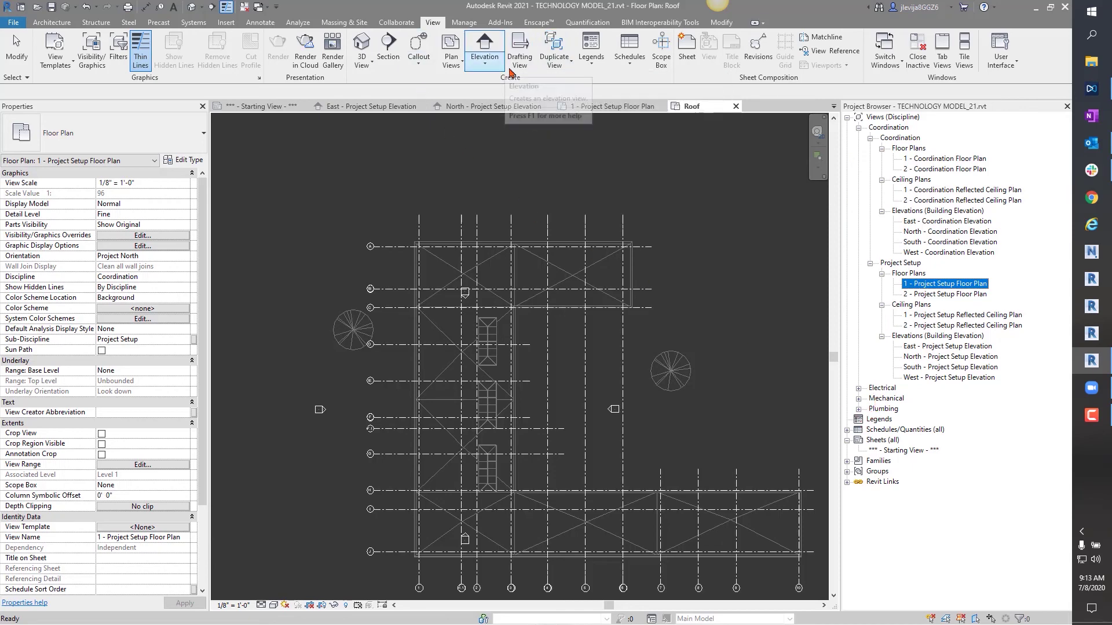
# - Generate reflected ceiling plans for all four levels, 01 - Entry Level through Roof, and expand their browser group
pyautogui.click(451, 58)
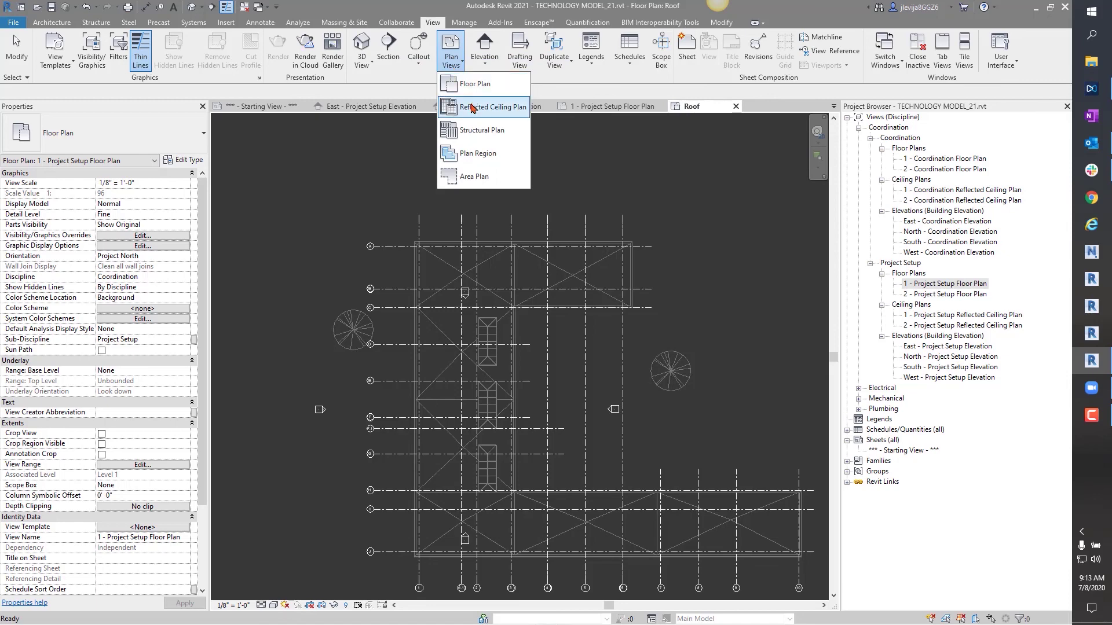
pyautogui.click(475, 106)
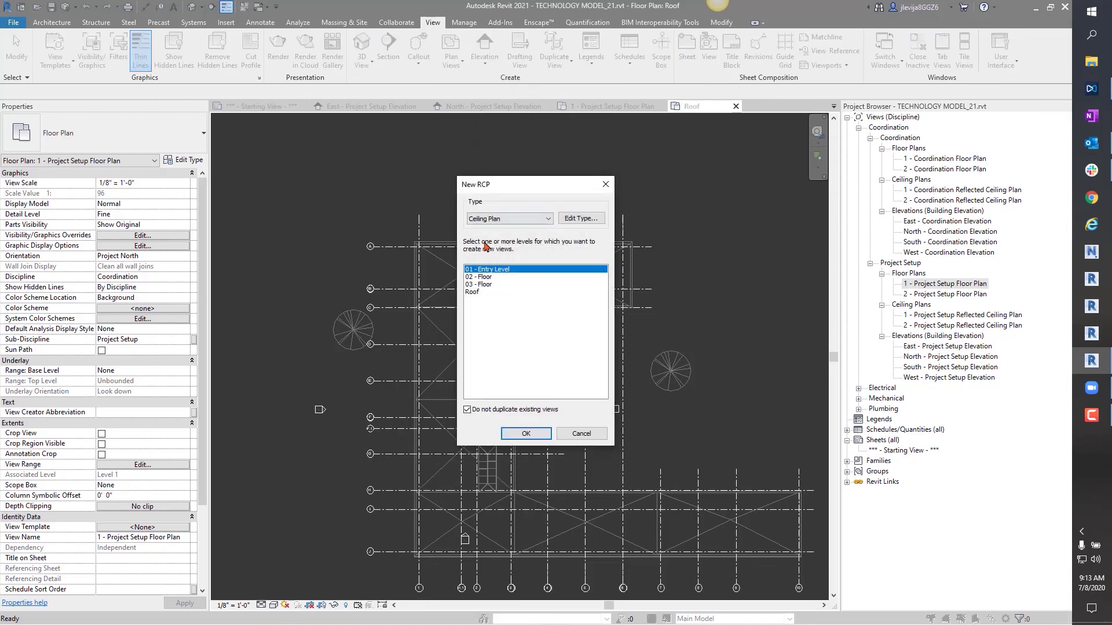
pyautogui.keyDown('shift'); pyautogui.click(473, 293); pyautogui.keyUp('shift')
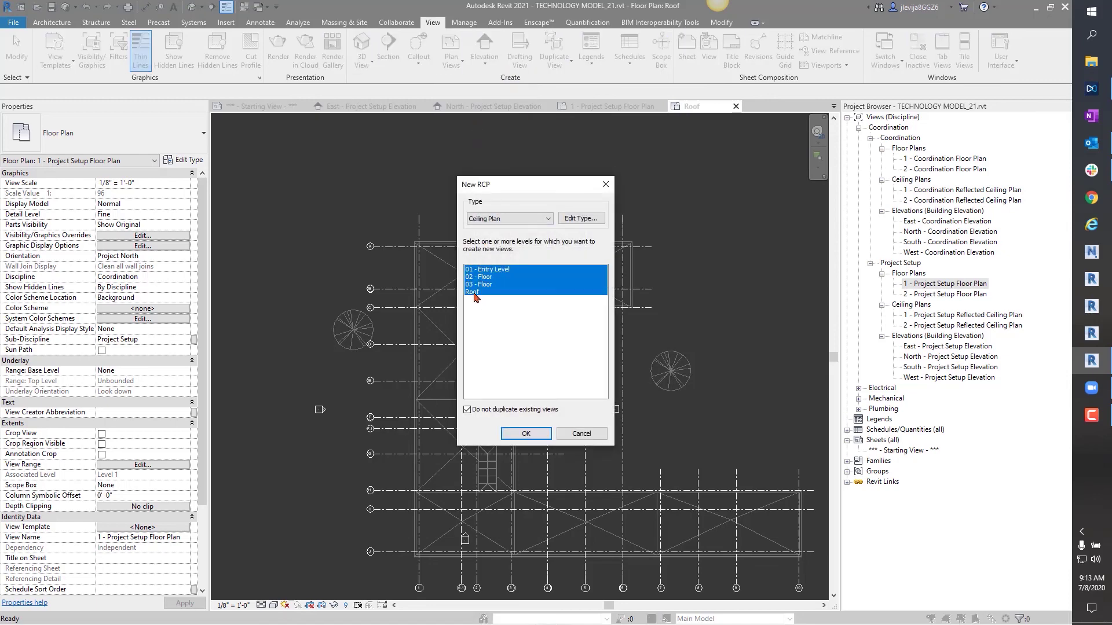
pyautogui.click(515, 438)
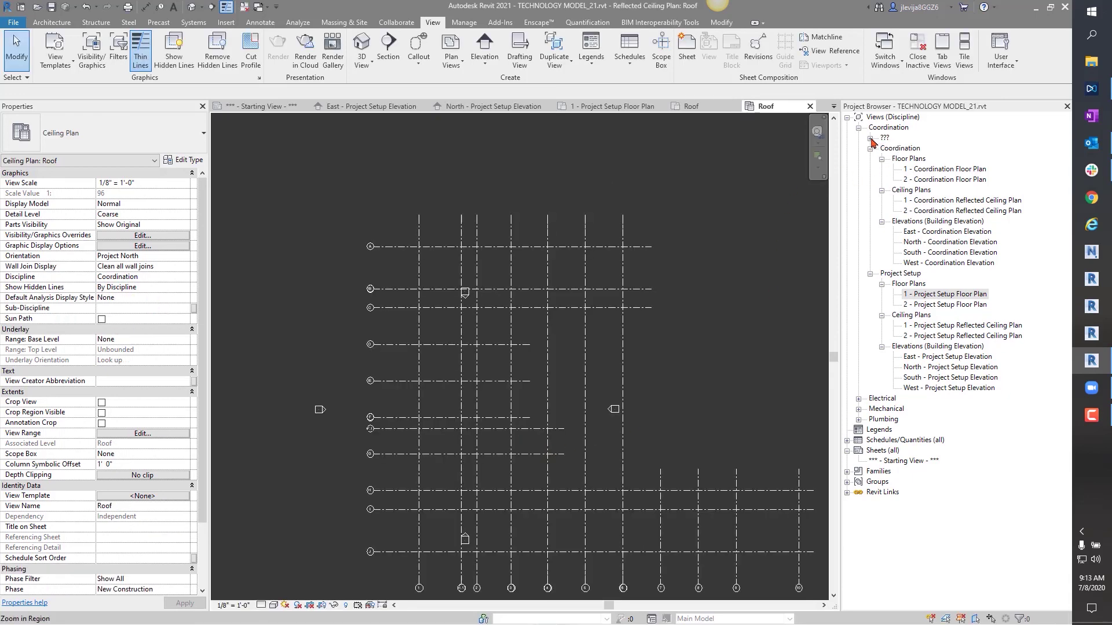
pyautogui.click(871, 138)
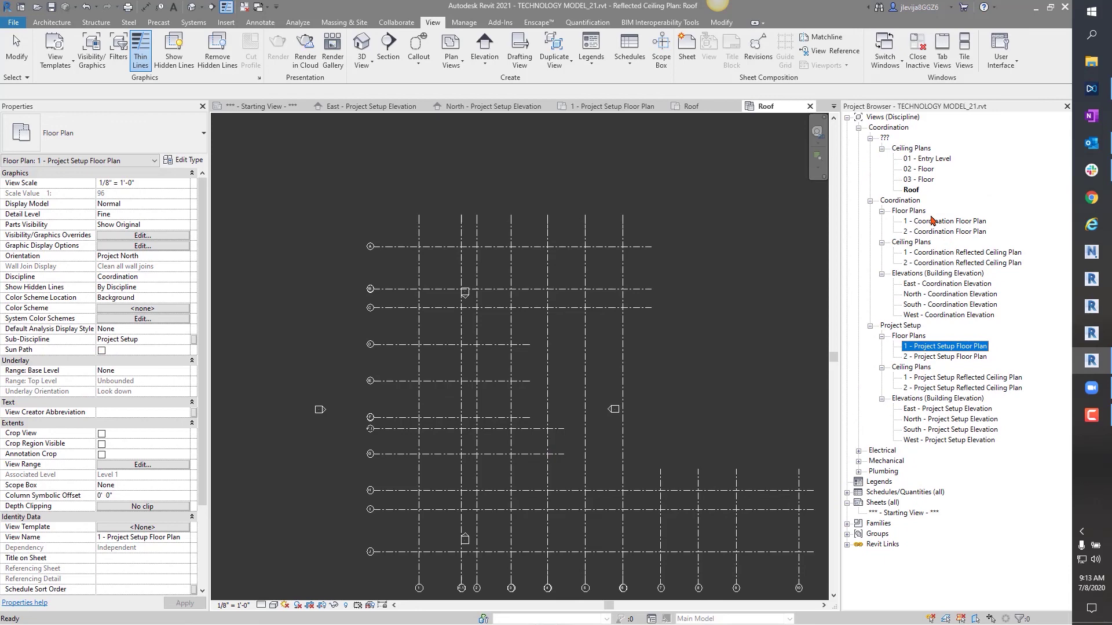